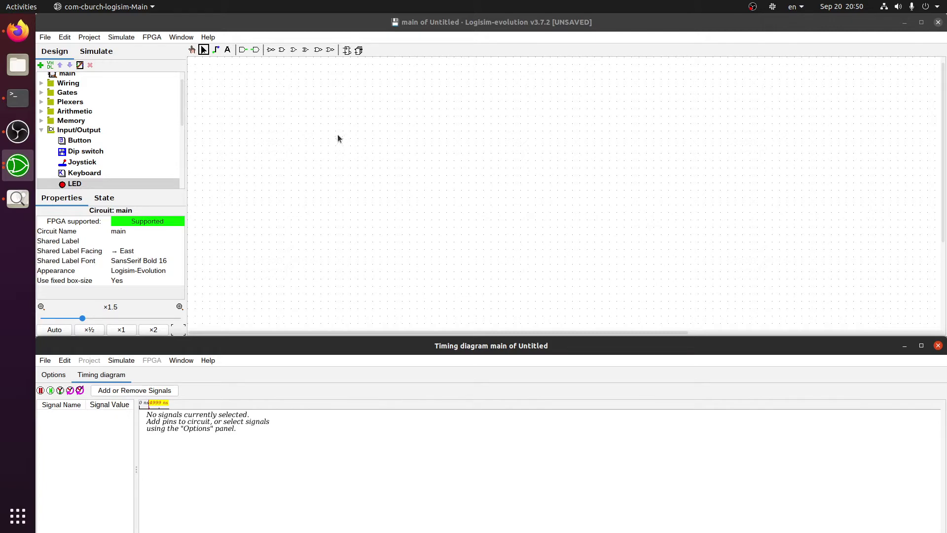
Step: Place two NAND gates on the canvas, one above the other
left_click(318, 50)
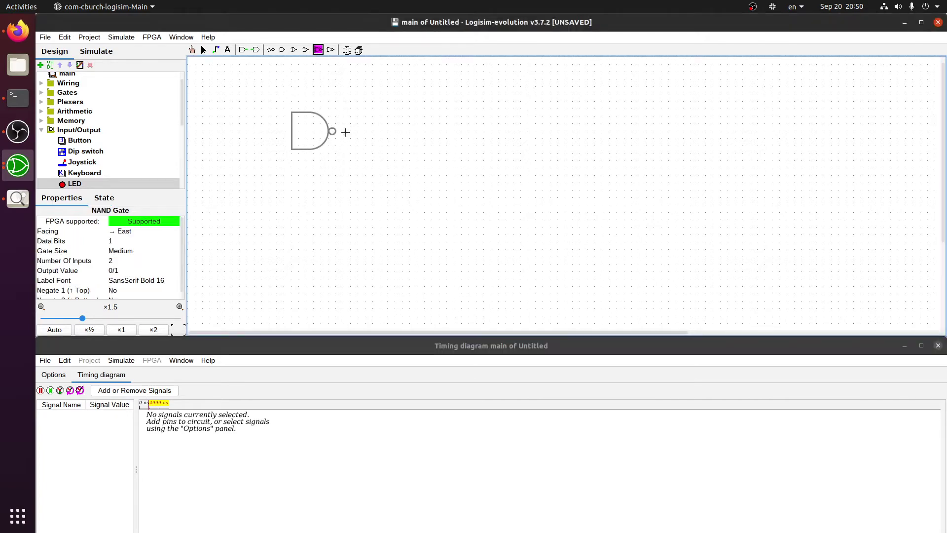
left_click(355, 116)
left_click(318, 50)
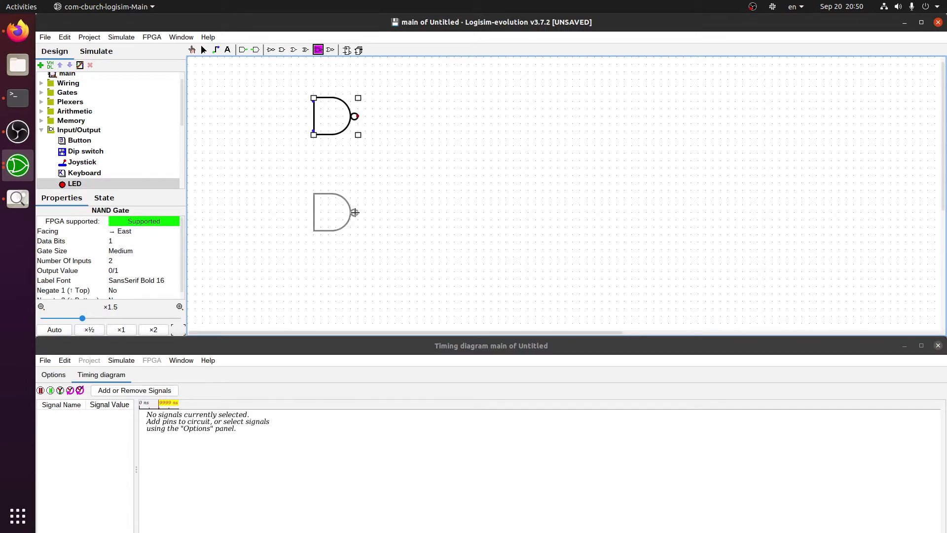
left_click(354, 226)
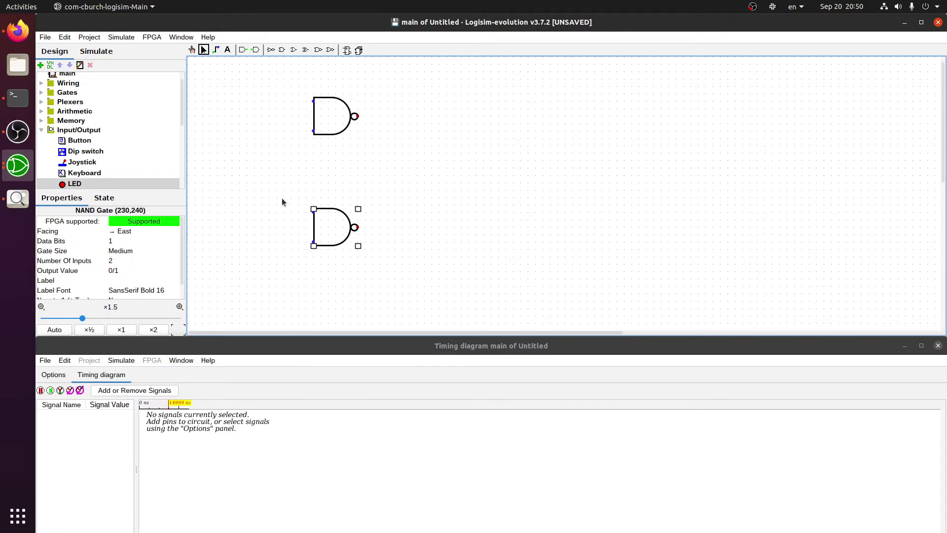
Step: Set Number Of Inputs to 3 on both NAND gates
left_click(333, 133)
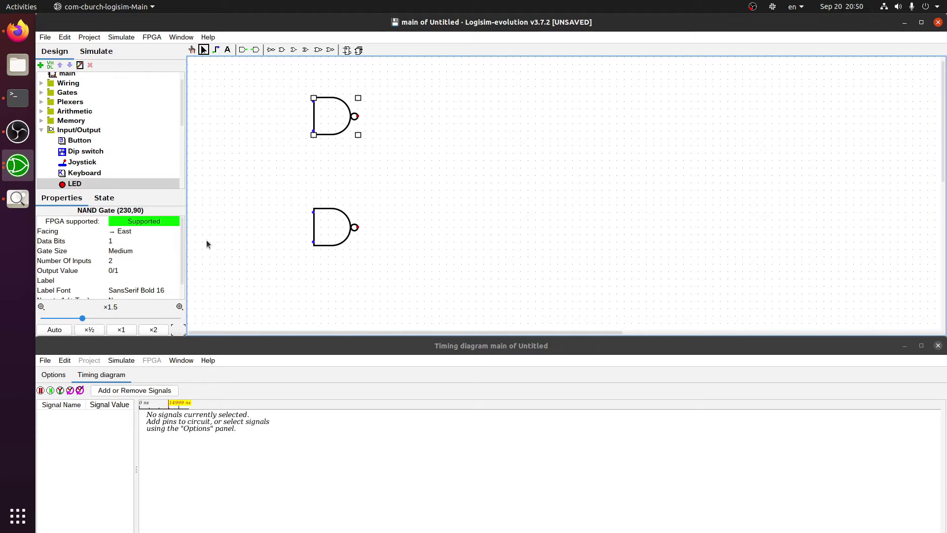
left_click(121, 258)
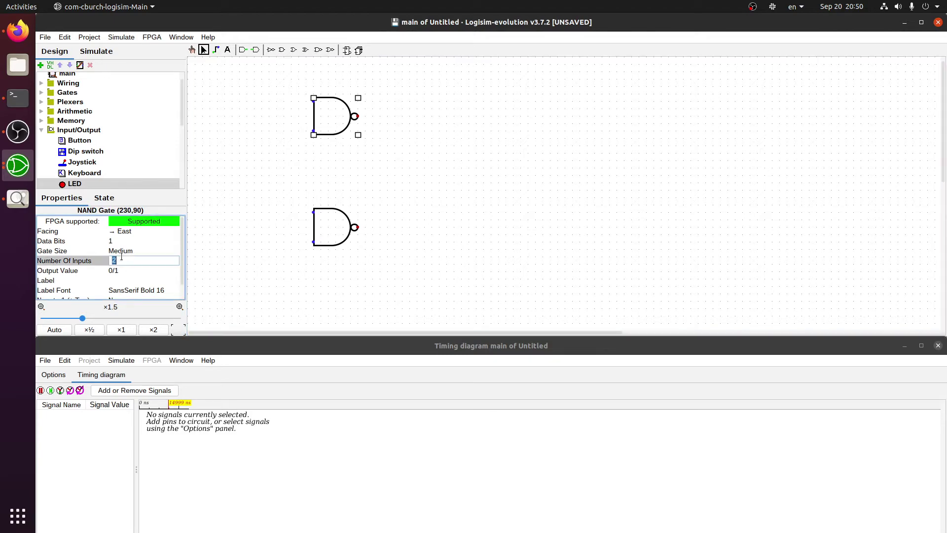
double_click(326, 230)
left_click(567, 299)
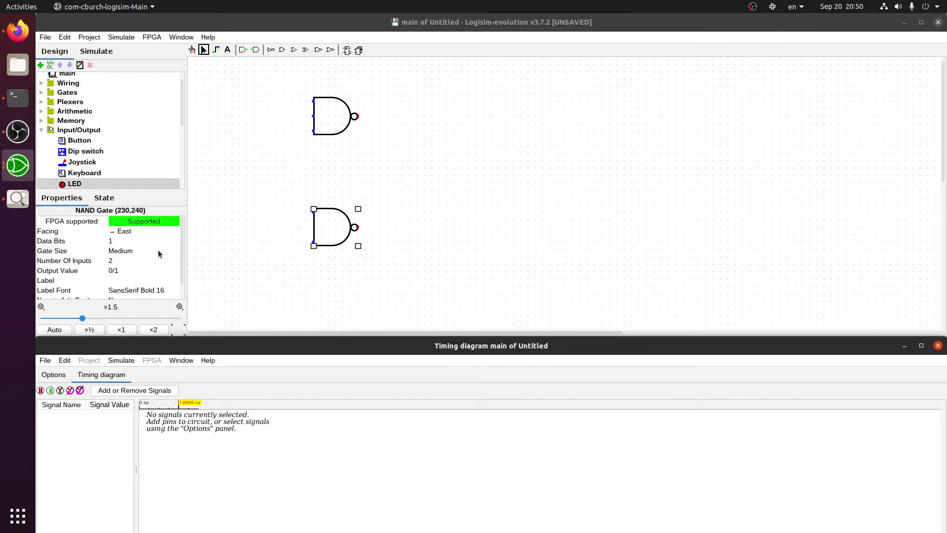
left_click(141, 258)
key("Return")
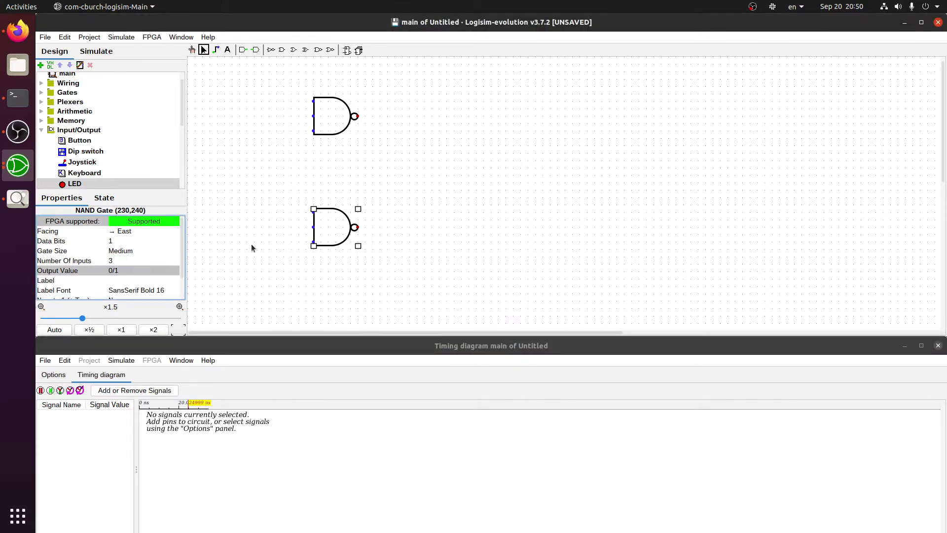
left_click(267, 235)
Step: Place an input pin left of the upper NAND gate and wire it to its middle input
left_click(41, 130)
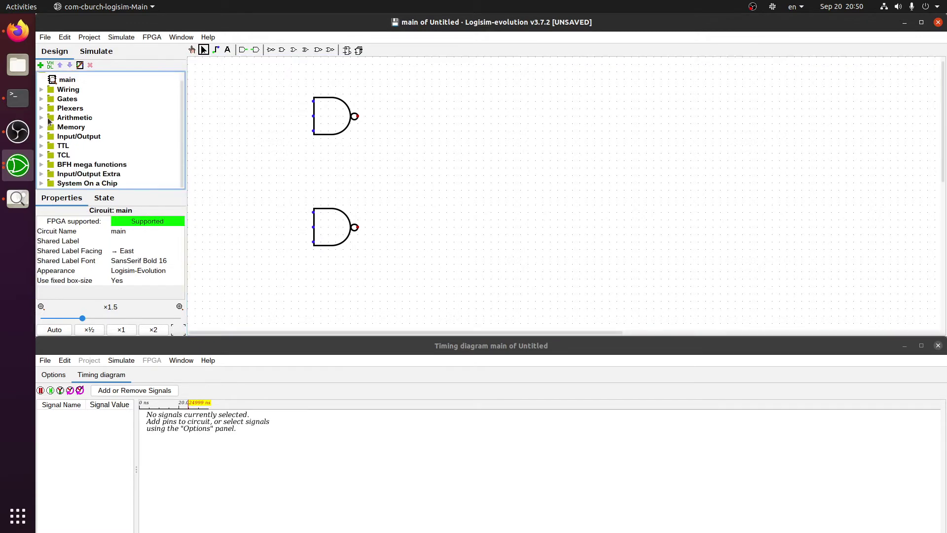
left_click(42, 90)
left_click(63, 100)
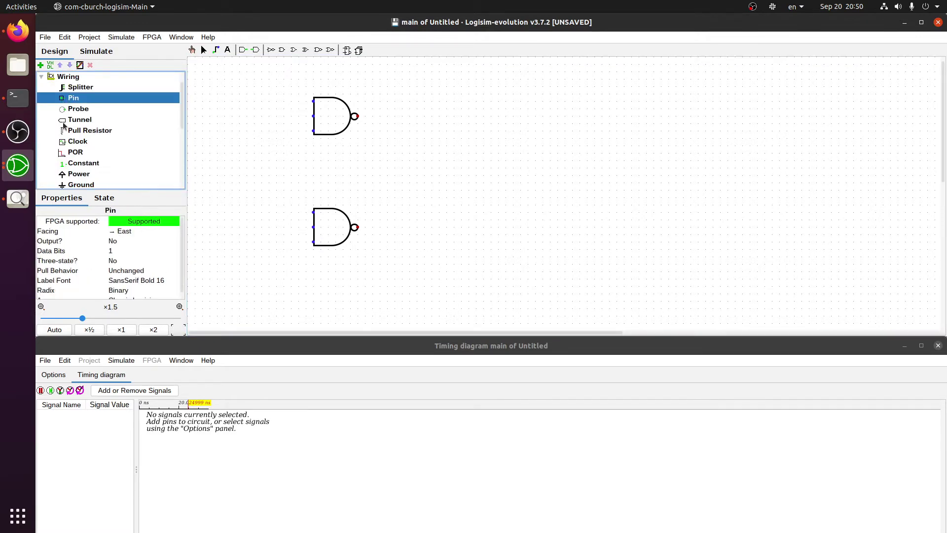
scroll(64, 123, "down", 3)
scroll(63, 123, "up", 3)
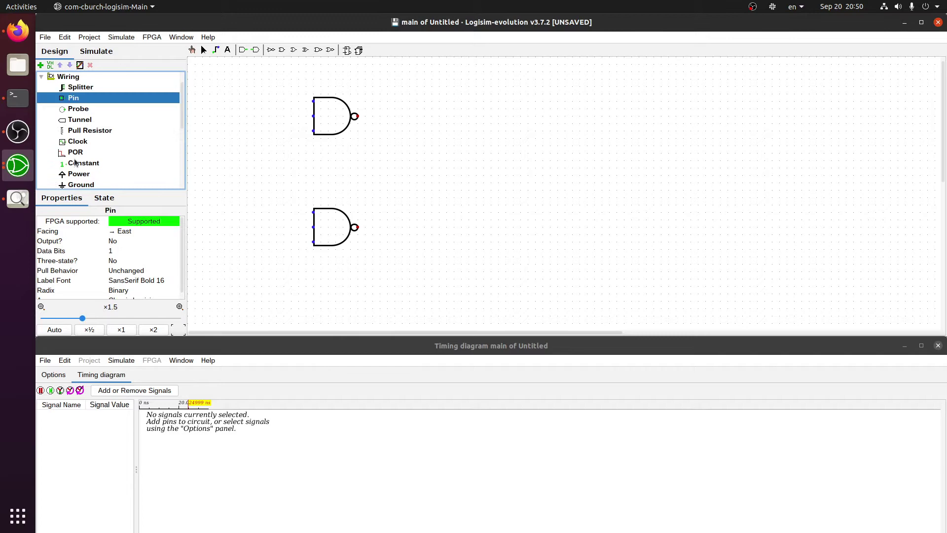
left_click(269, 117)
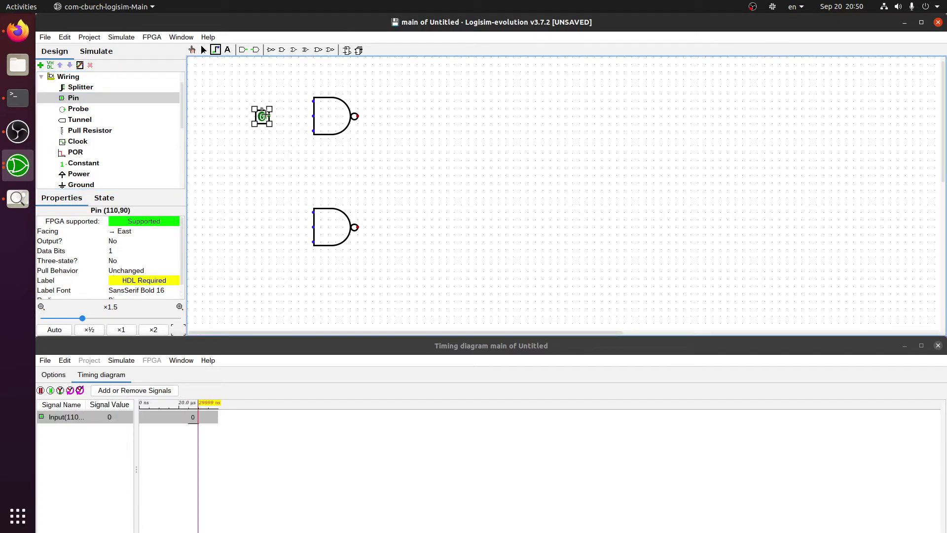
left_click_drag(272, 117, 313, 116)
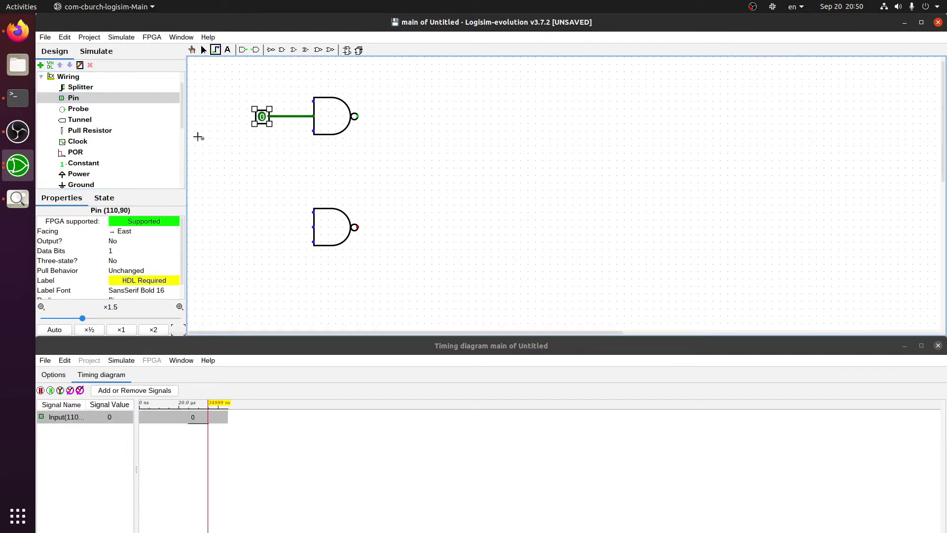
Step: Place a second input pin left of the lower gate and wire it to its middle input
left_click(100, 98)
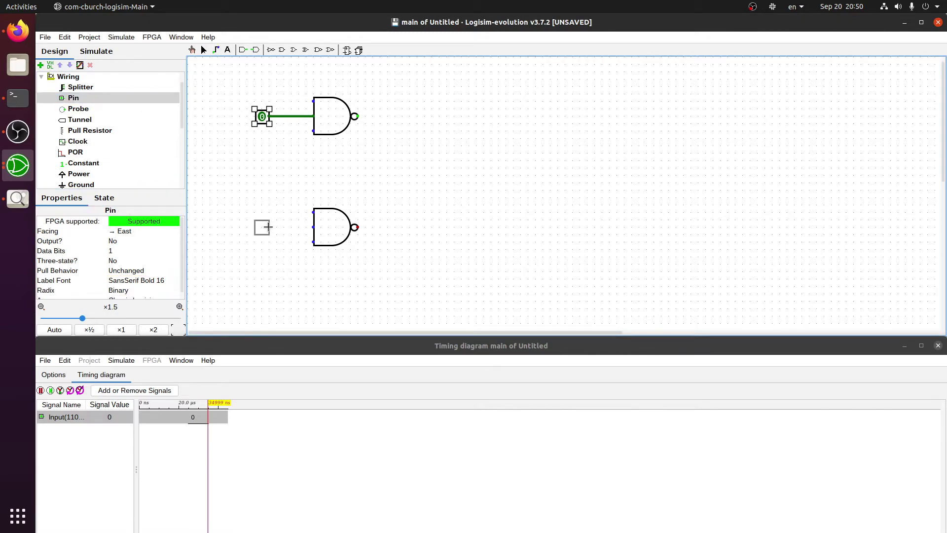
left_click(268, 227)
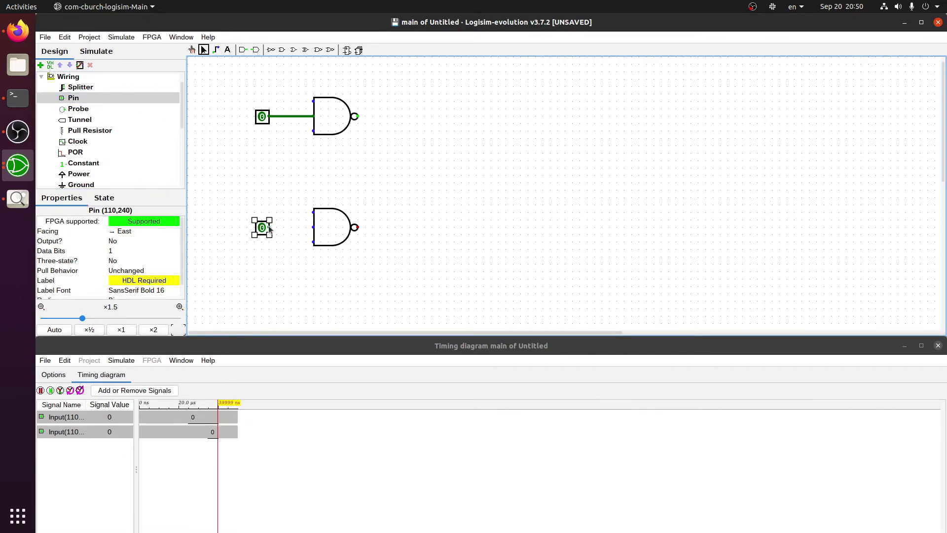
left_click(312, 227)
left_click(216, 49)
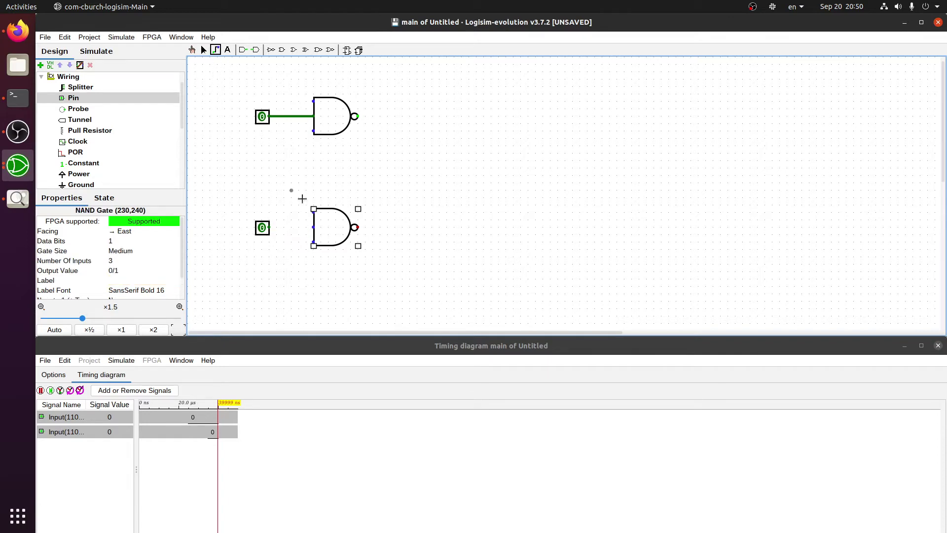
left_click_drag(314, 227, 269, 227)
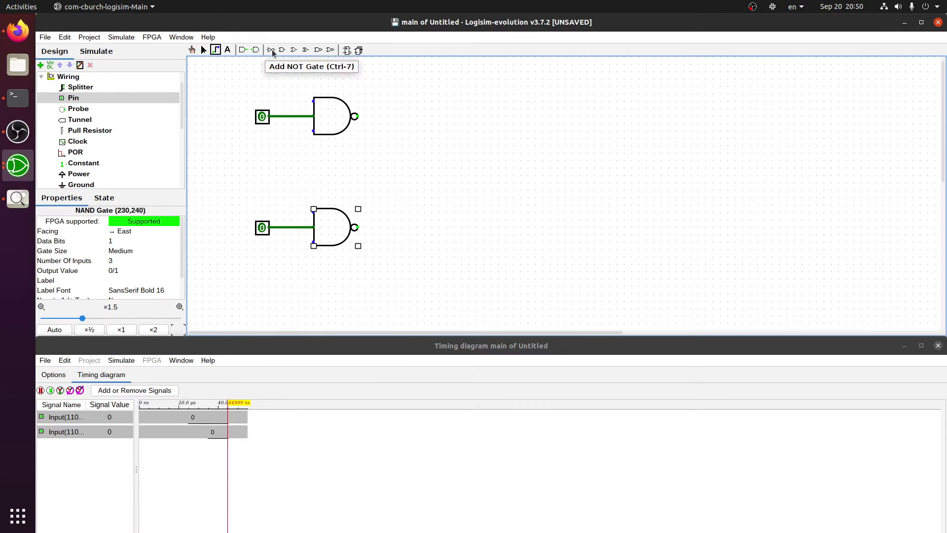
Step: Place and align two NAND gates on the right, wiring the lower-left output into the lower-right gate
left_click(318, 49)
left_click(484, 114)
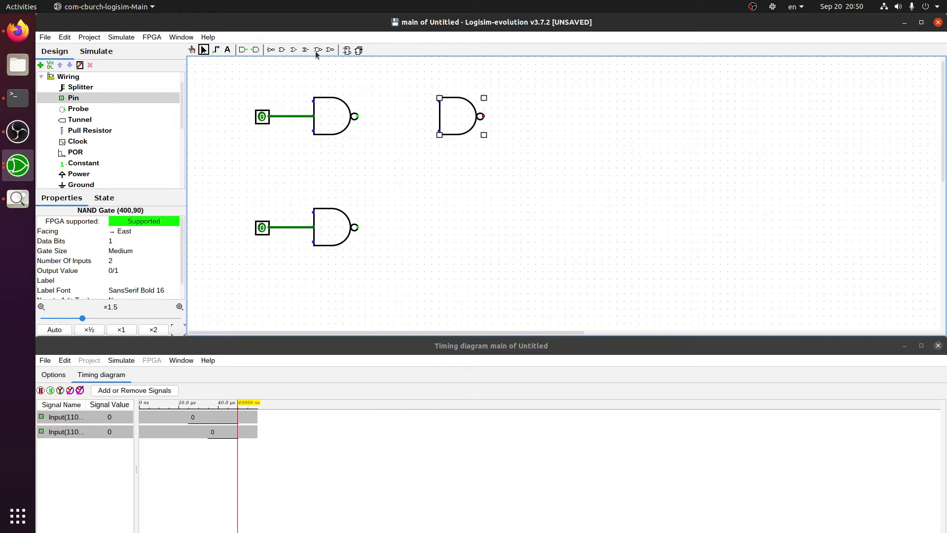
left_click(480, 227)
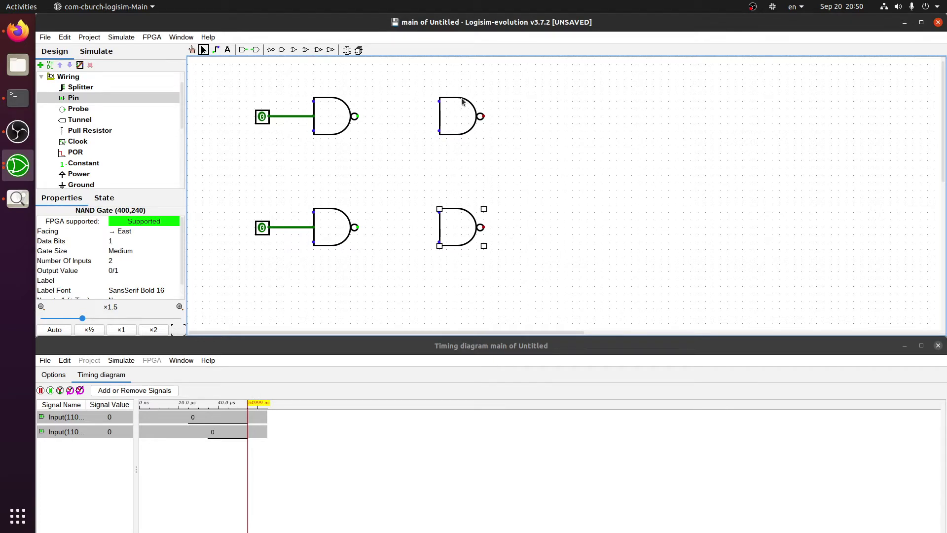
left_click_drag(464, 102, 459, 116)
left_click_drag(464, 217, 464, 203)
left_click(215, 50)
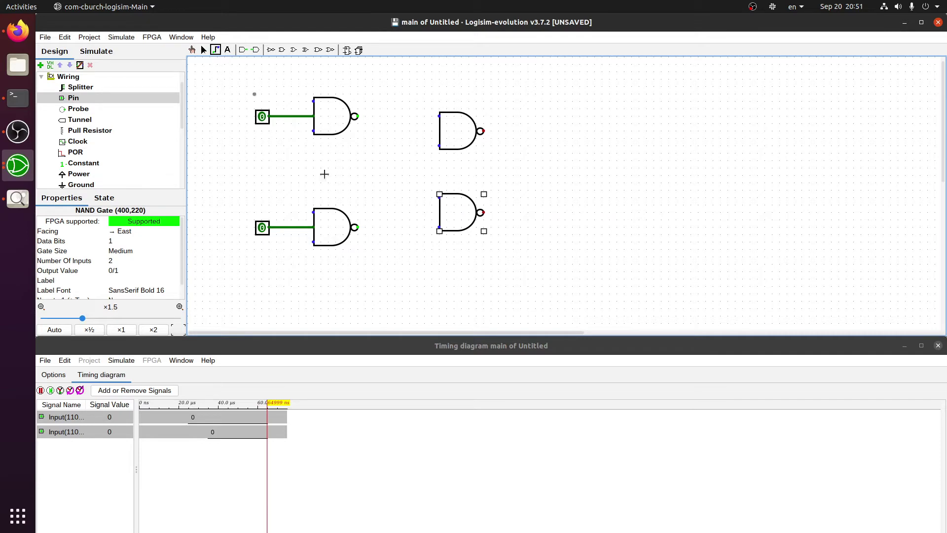
left_click_drag(356, 227, 439, 228)
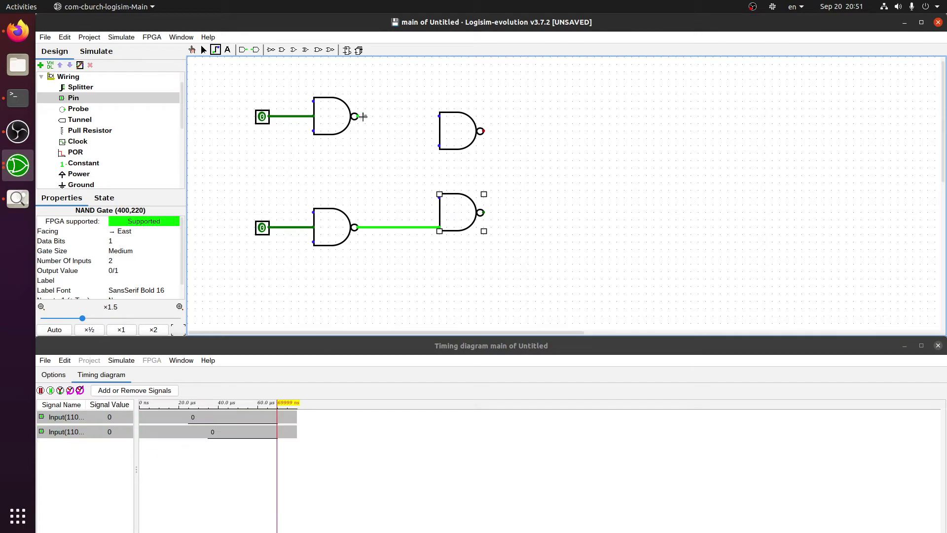
Step: Label the upper input pin J
left_click(204, 50)
double_click(262, 117)
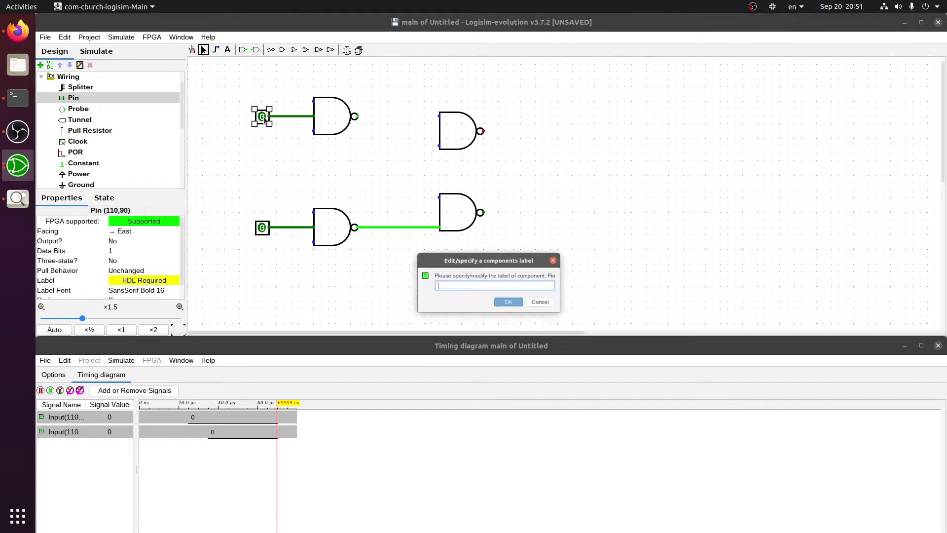
type("J")
left_click(518, 300)
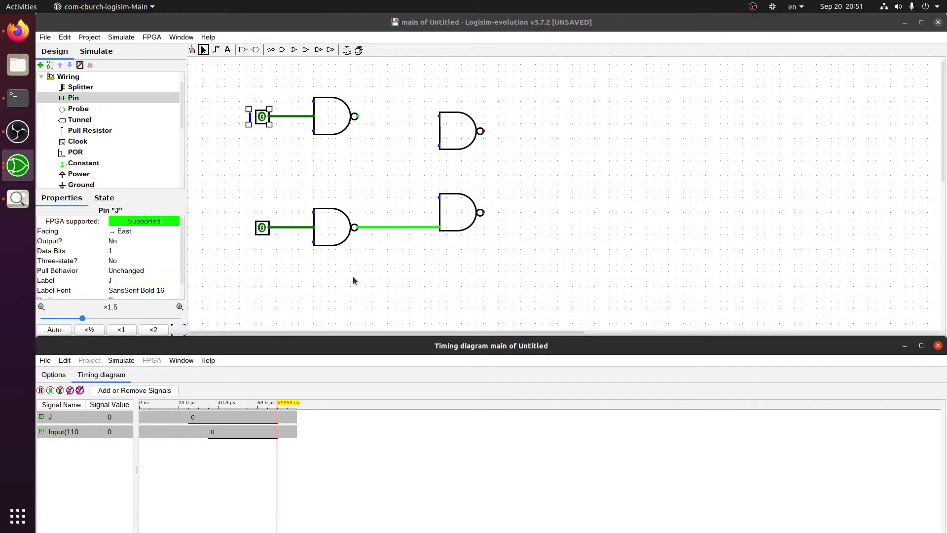
Step: Label the lower input pin K
left_click(267, 229)
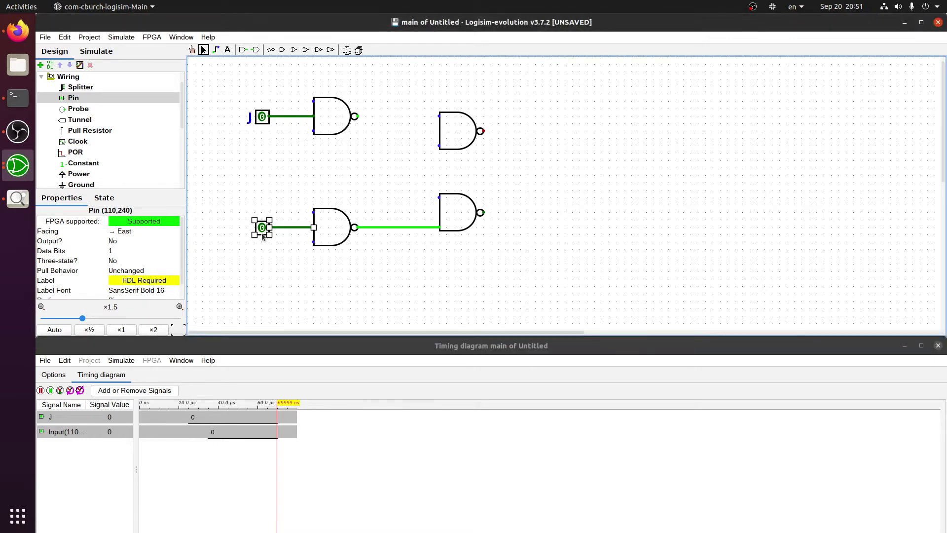
left_click(262, 226)
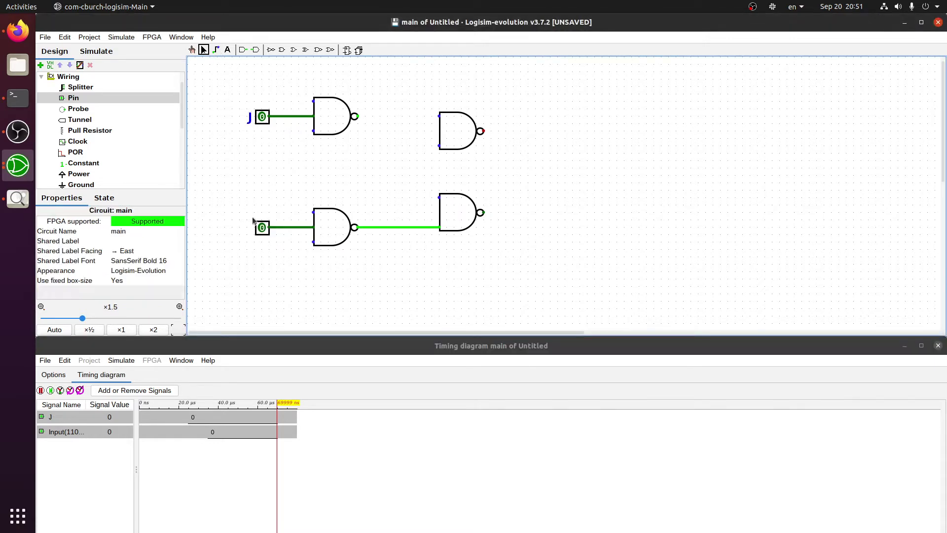
left_click(262, 228)
double_click(261, 228)
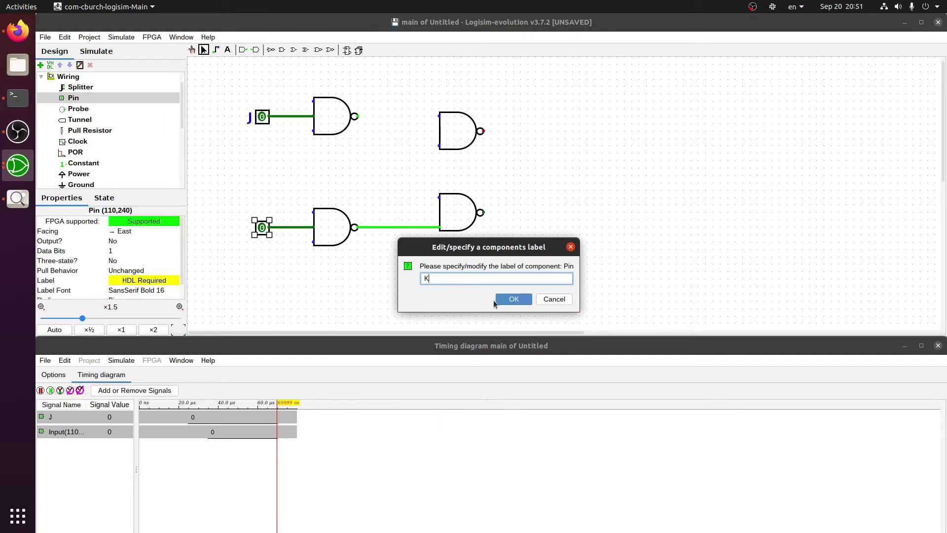
left_click(508, 302)
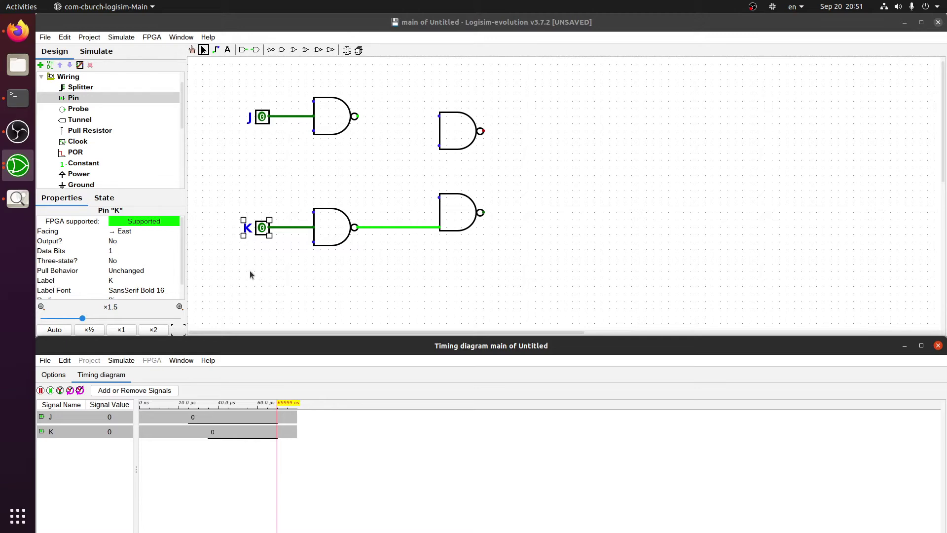
left_click(216, 50)
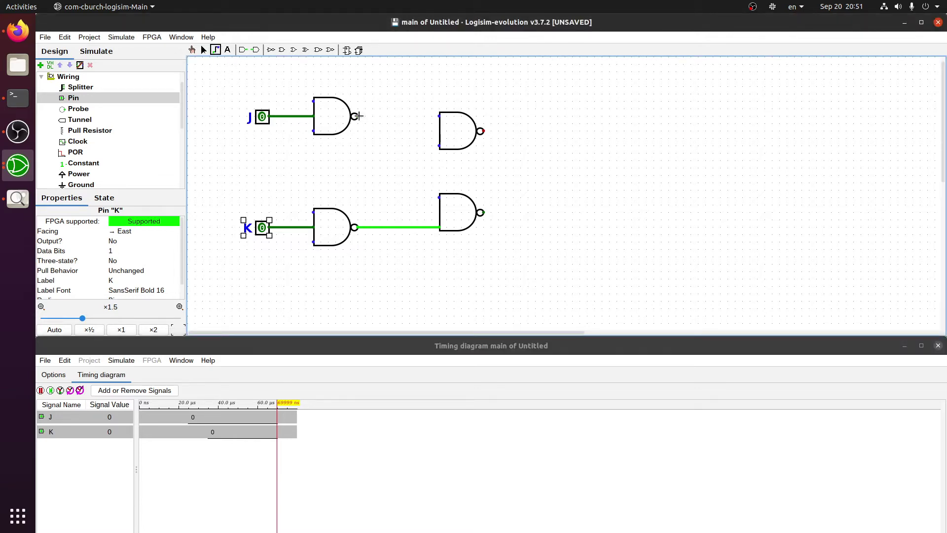
Step: Draw wires rightward from the upper-left gate output and both right-hand NAND outputs
left_click_drag(355, 117, 439, 117)
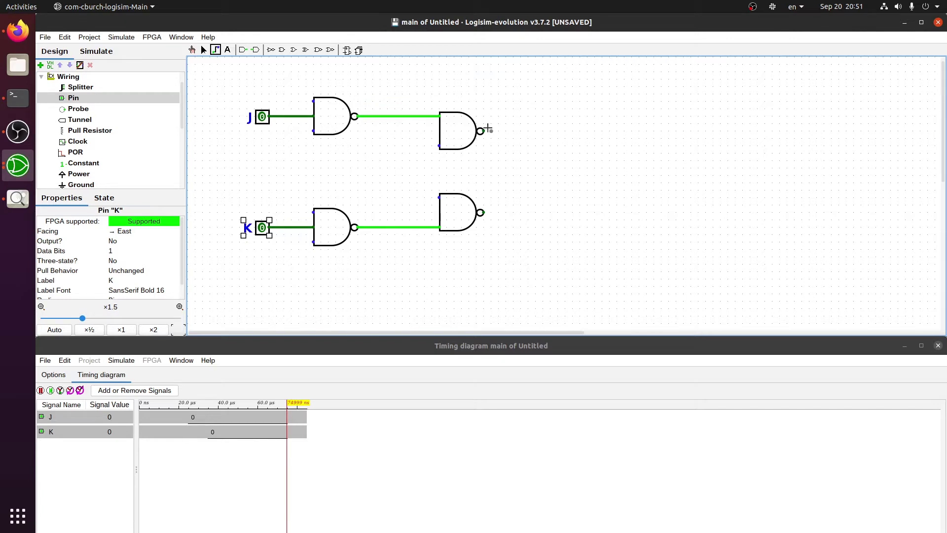
left_click_drag(483, 131, 544, 131)
left_click_drag(486, 212, 544, 213)
Step: Select the upper output wire and cancel its context menu without changes
left_click(203, 50)
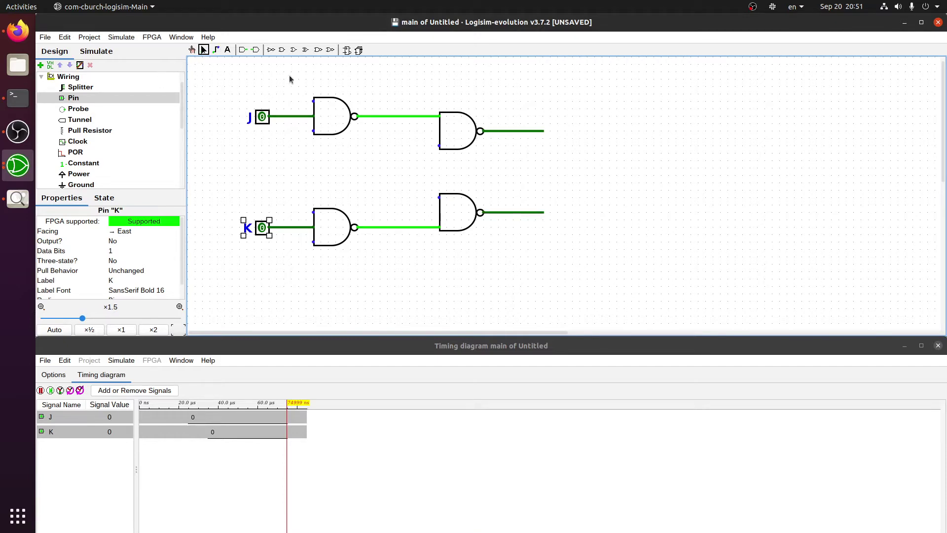
left_click(539, 129)
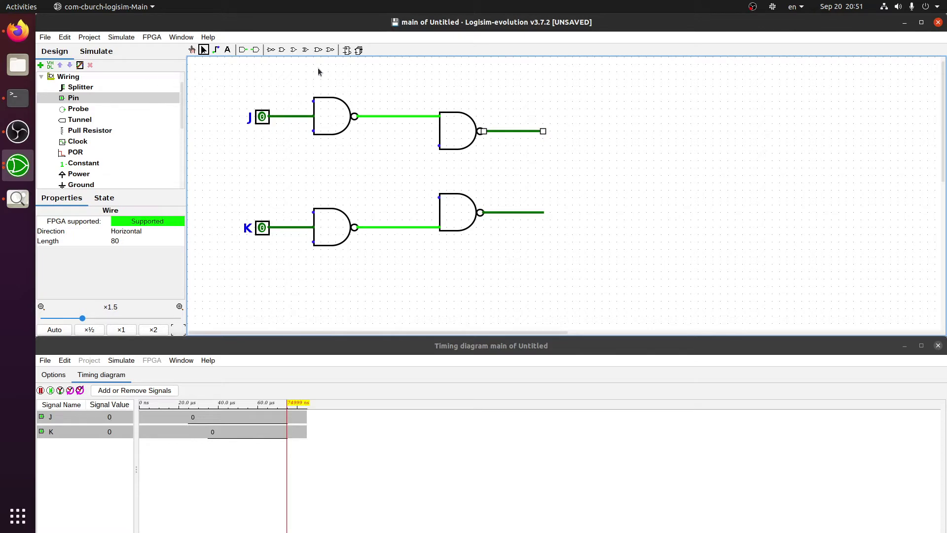
left_click(542, 131)
right_click(505, 130)
left_click(496, 135)
scroll(48, 151, "down", 5)
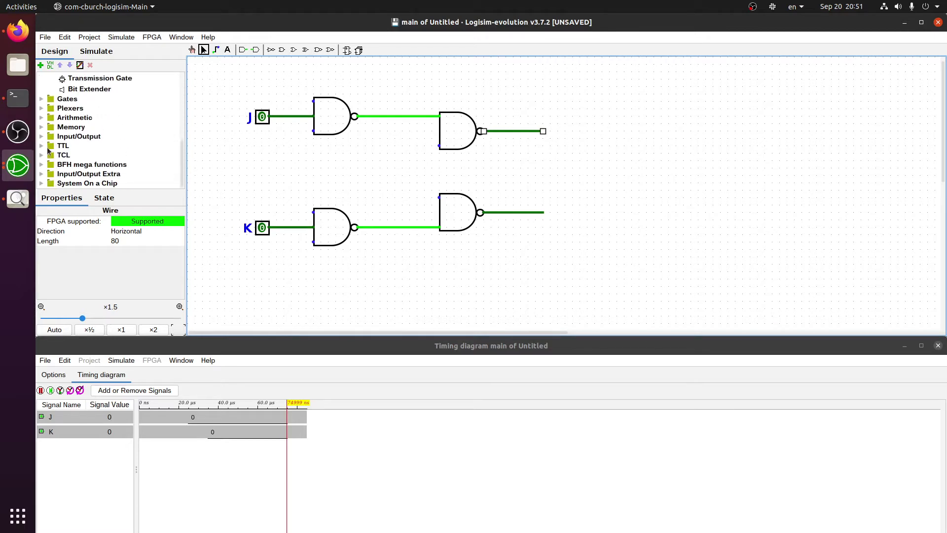
Step: Place an LED at the end of each right-hand output wire
left_click(41, 136)
left_click(66, 131)
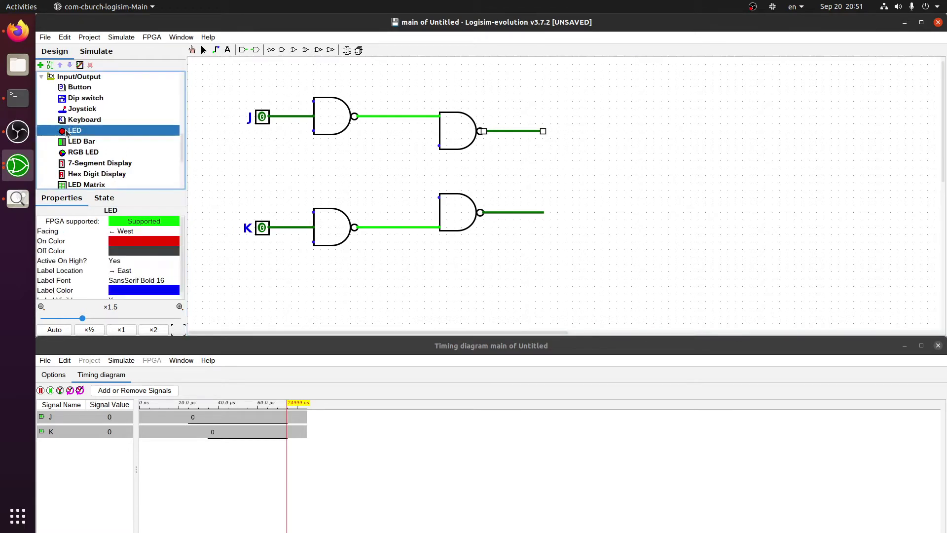
left_click(550, 131)
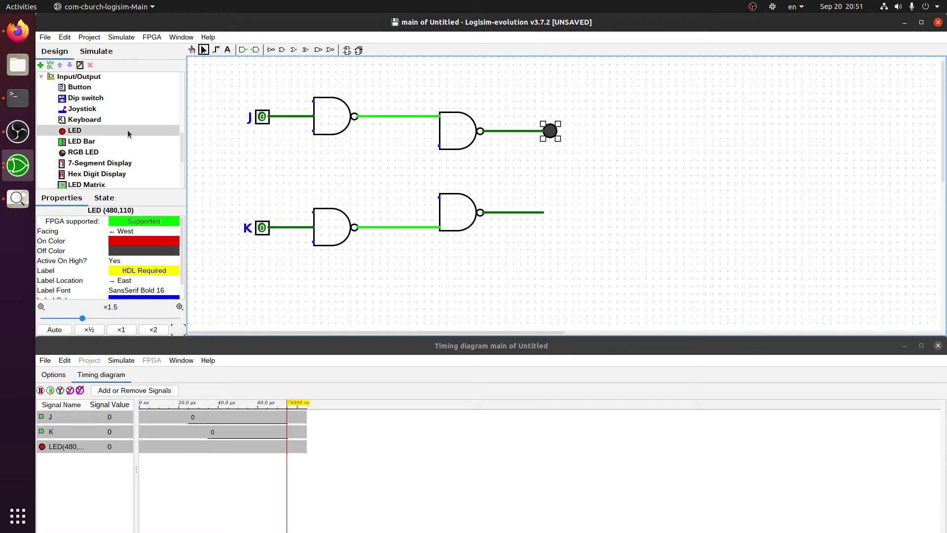
left_click(550, 212)
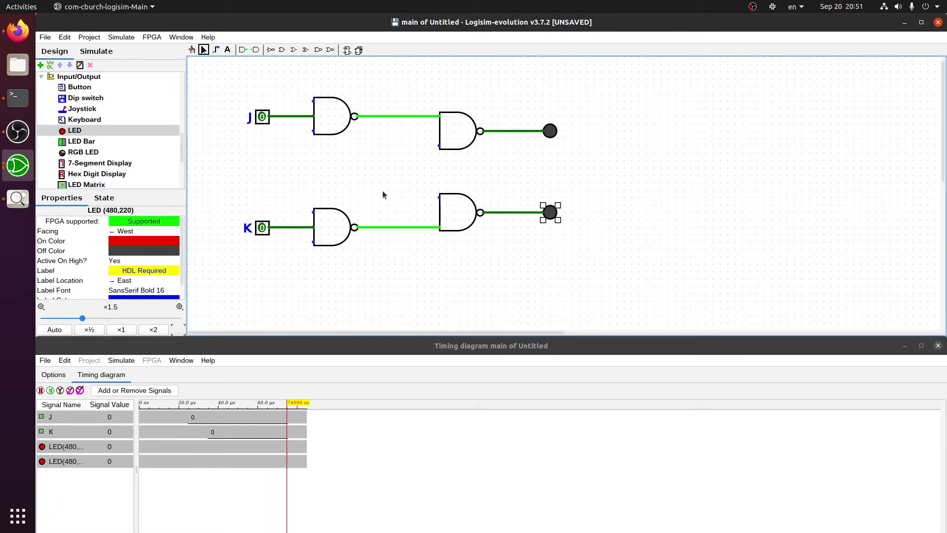
Step: Label the upper LED Q and the lower LED Qnot
double_click(550, 132)
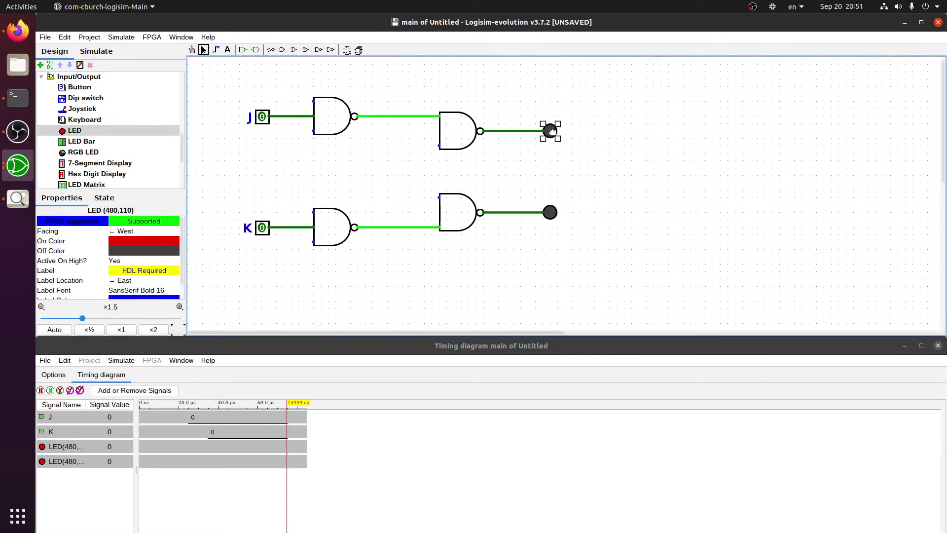
type("Q")
key("Return")
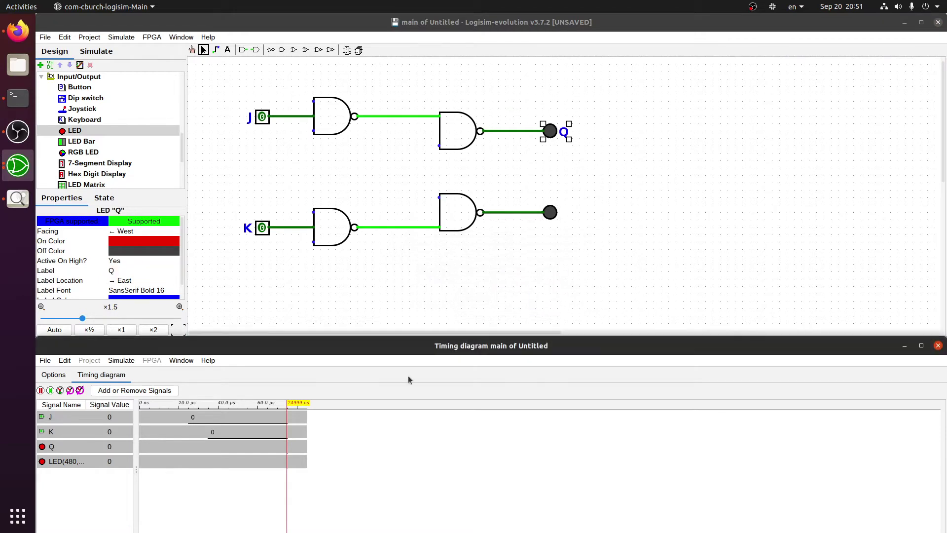
double_click(550, 213)
type("Qnot")
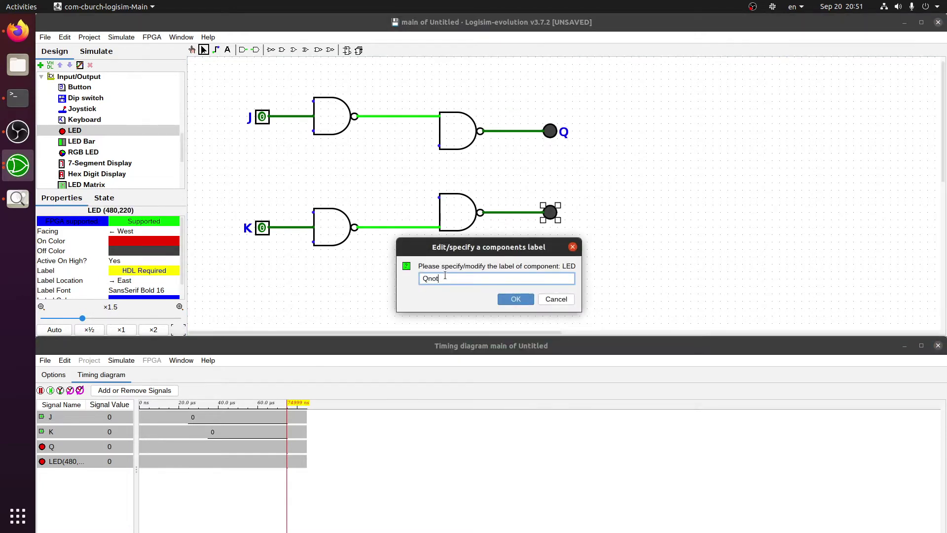
key("Return")
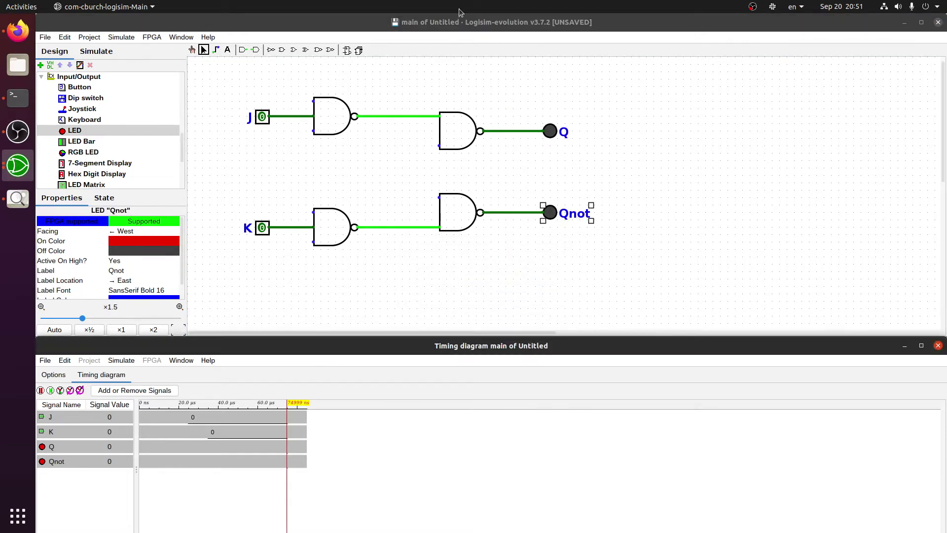
left_click(216, 49)
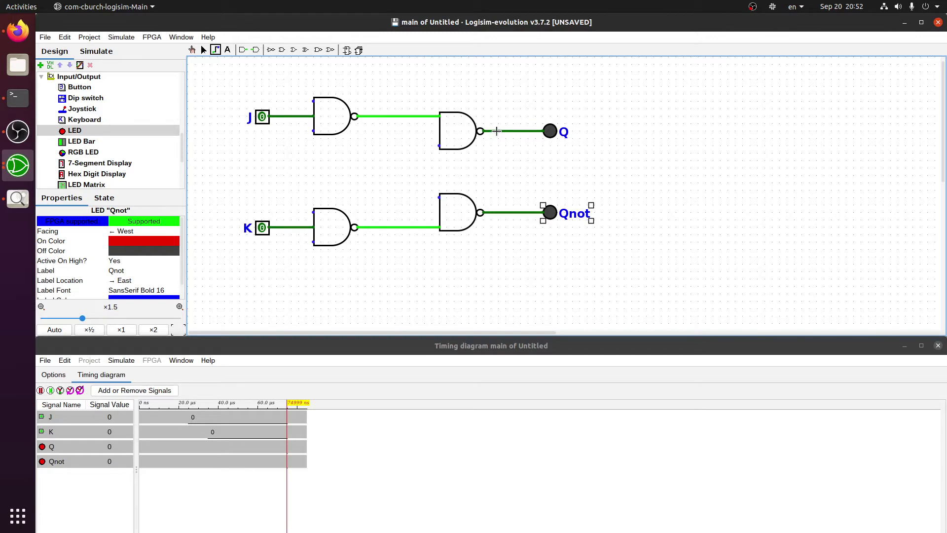
Step: Wire Q into the lower right gate and route Qnot back toward the upper gate's input
mouse_move(497, 131)
left_mouse_down()
mouse_move(463, 160)
mouse_move(416, 160)
mouse_move(439, 198)
left_mouse_up()
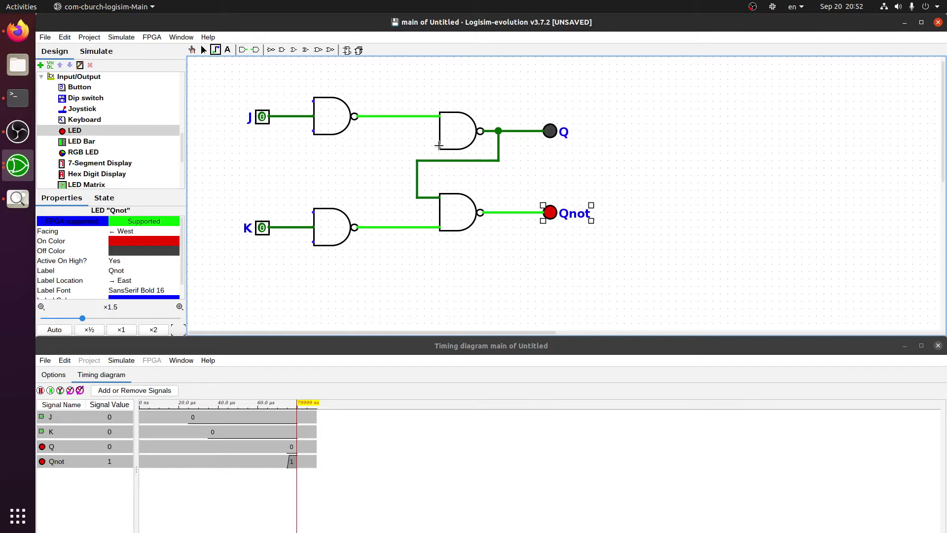
left_click_drag(438, 146, 424, 182)
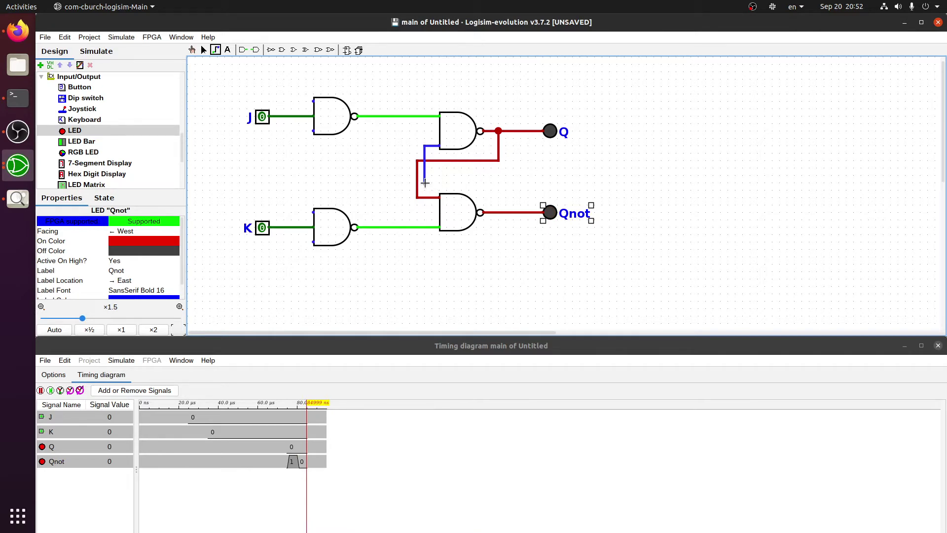
left_click_drag(424, 183, 498, 212)
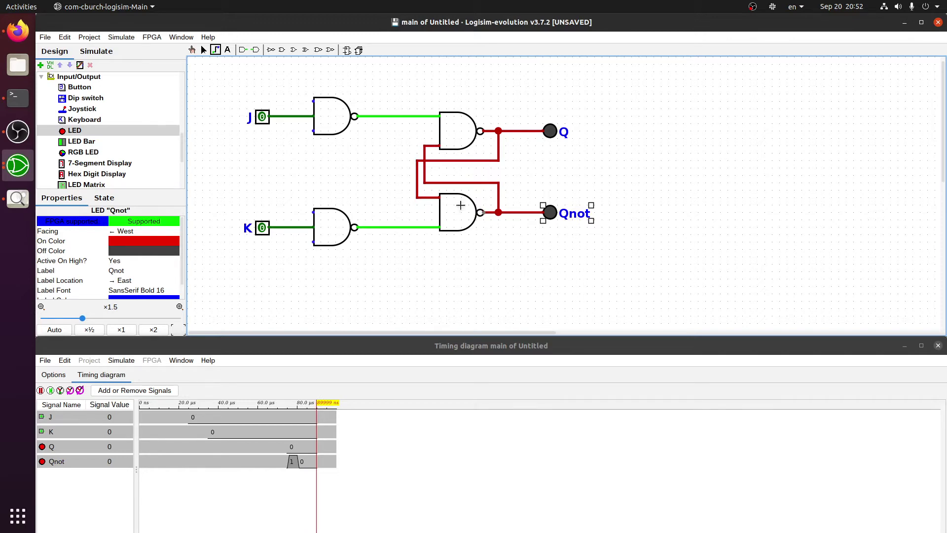
Step: Delete the stray wire stub at the upper gate and reconnect the feedback wire to its input
left_click(204, 50)
left_click(429, 146)
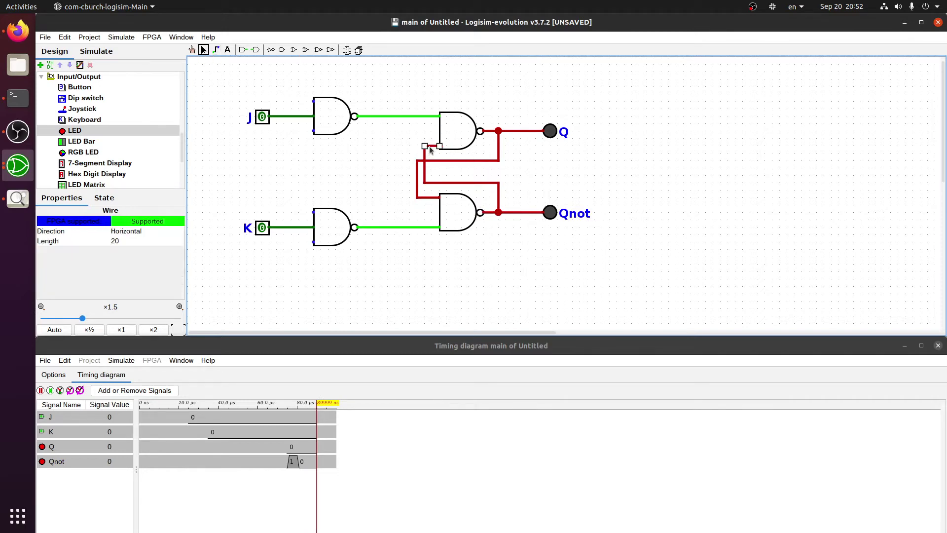
key("Delete")
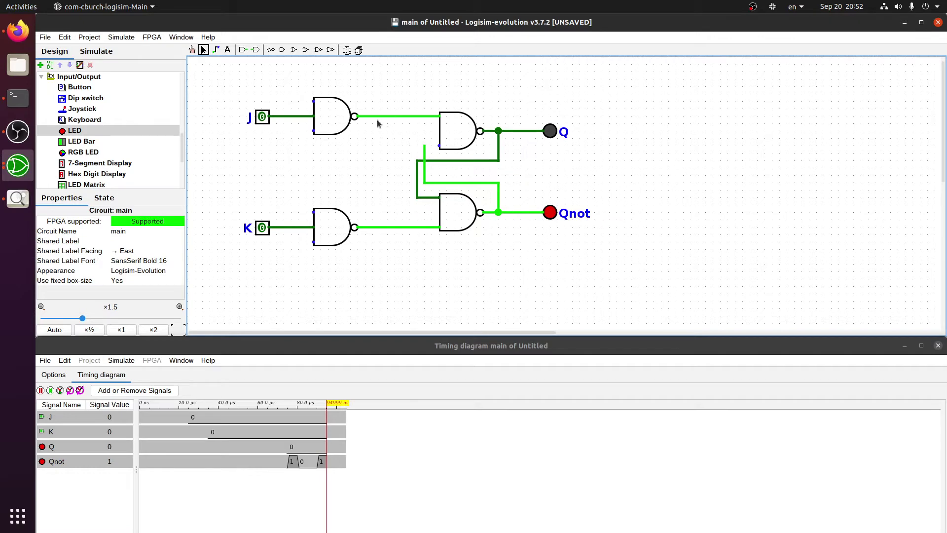
left_click(216, 50)
left_click_drag(424, 146, 439, 146)
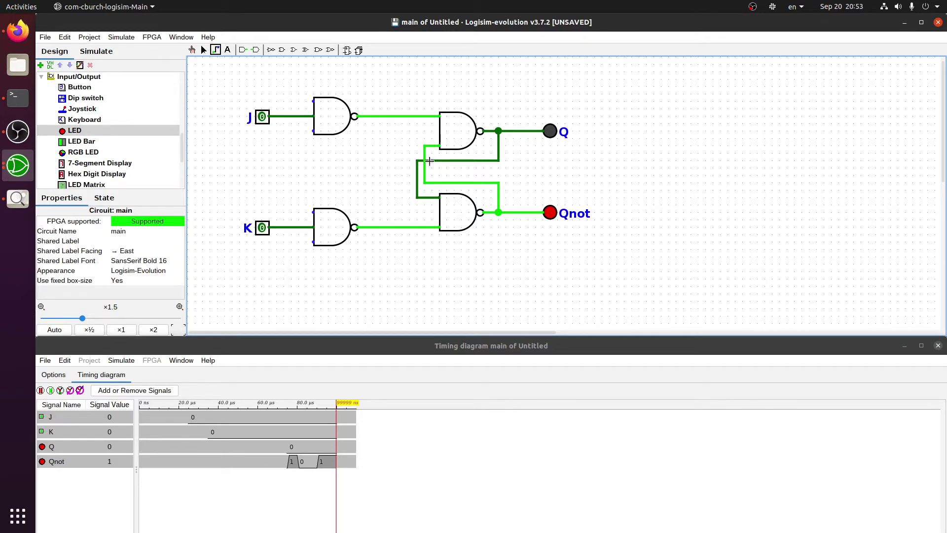
left_click(121, 37)
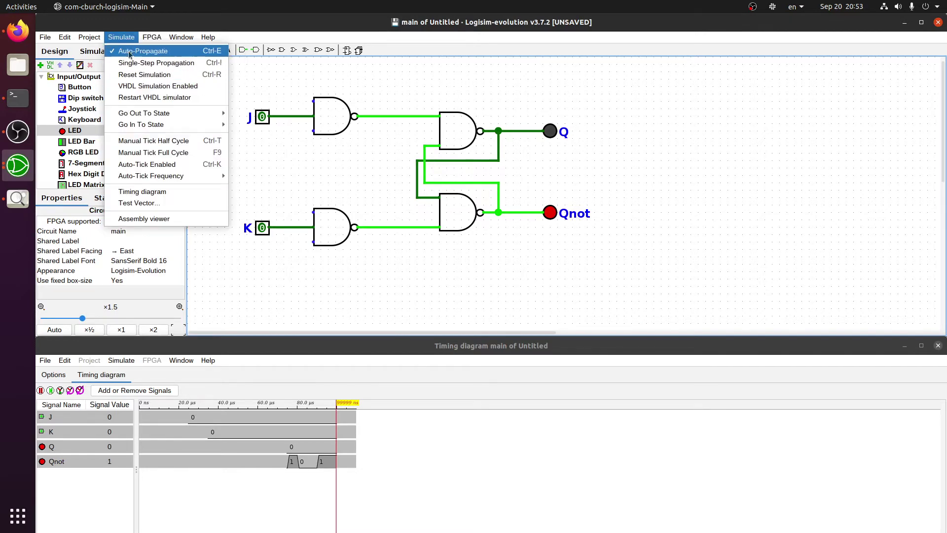
Step: Confirm Auto-Propagate is on and place a clock between the J and K pins
left_click(133, 51)
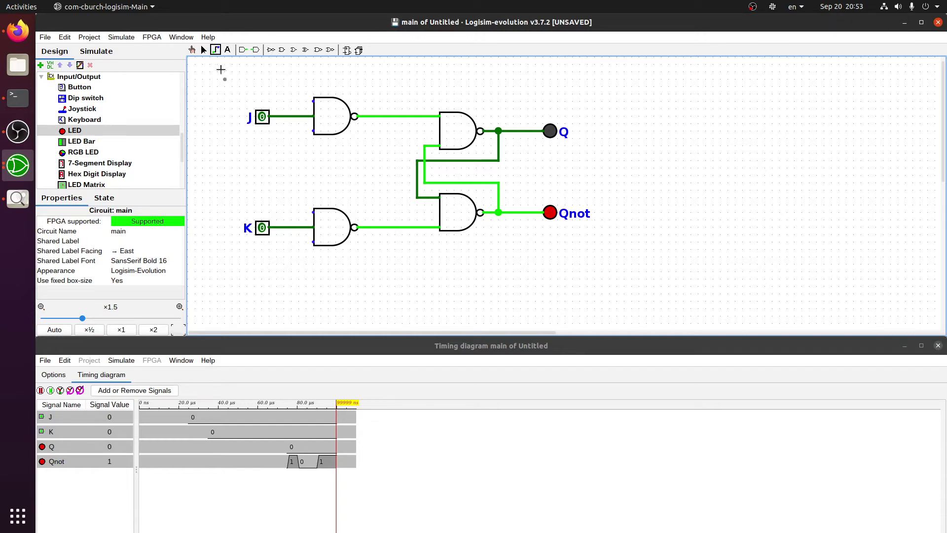
left_click(204, 50)
scroll(98, 116, "up", 10)
left_click(78, 132)
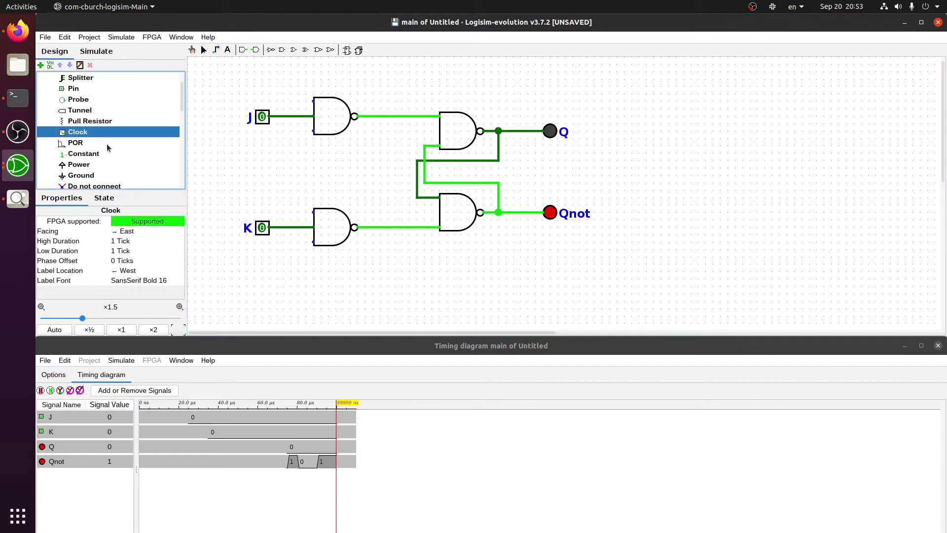
left_click(266, 170)
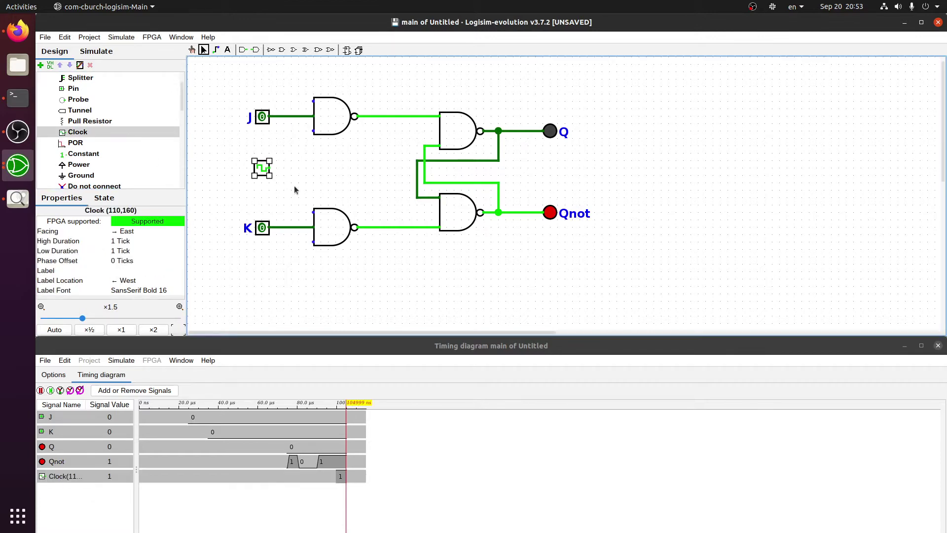
Step: Wire the clock to the third inputs of both left-hand NAND gates
left_click(313, 131)
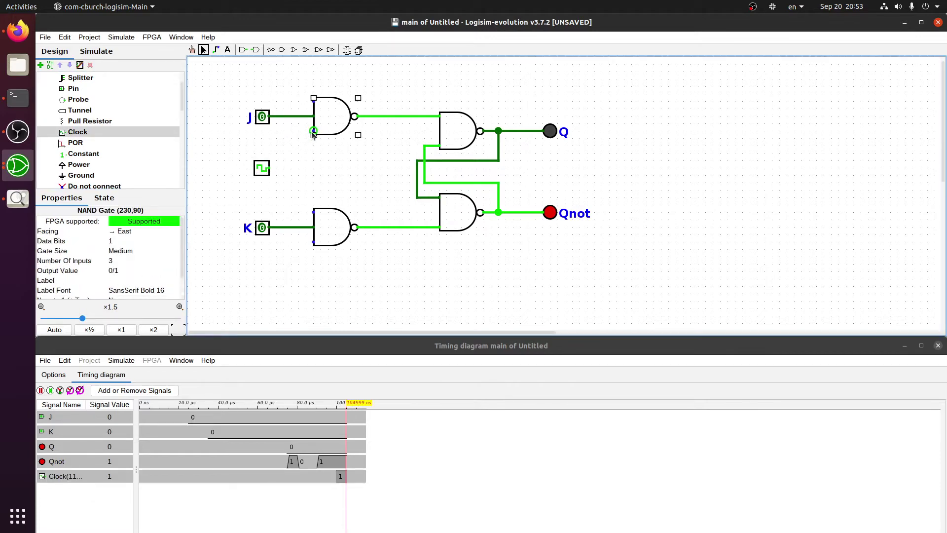
left_click(216, 50)
left_click_drag(314, 131, 290, 214)
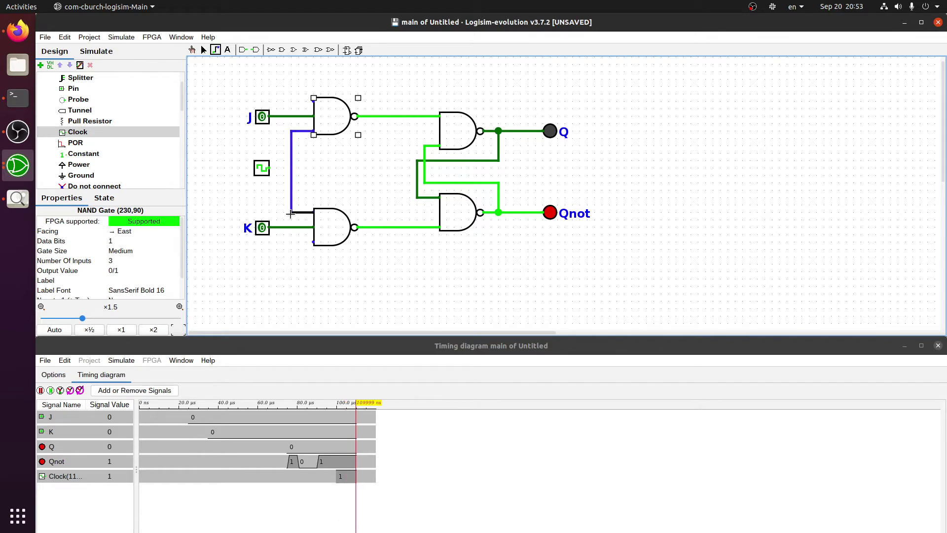
left_click_drag(270, 168, 291, 168)
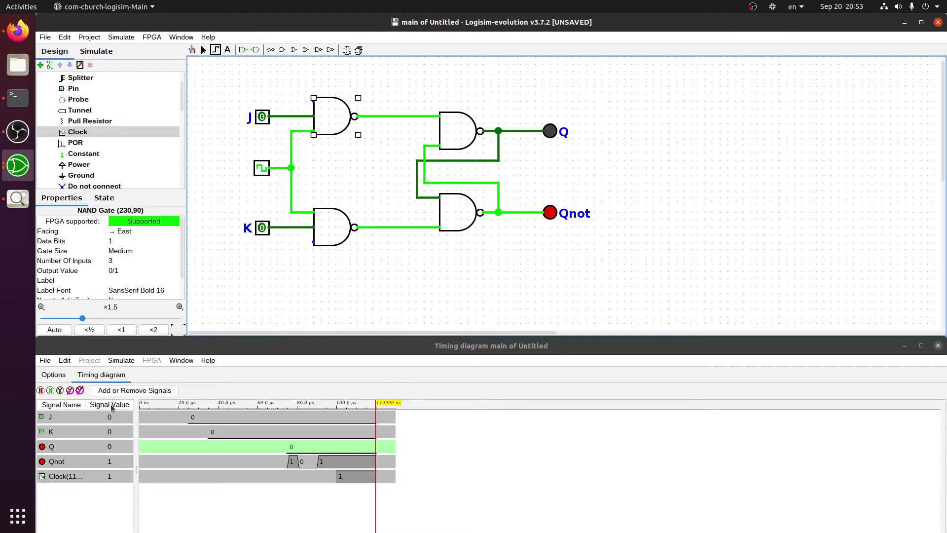
Step: Label the clock C
left_click(204, 50)
left_click(261, 168)
type("C")
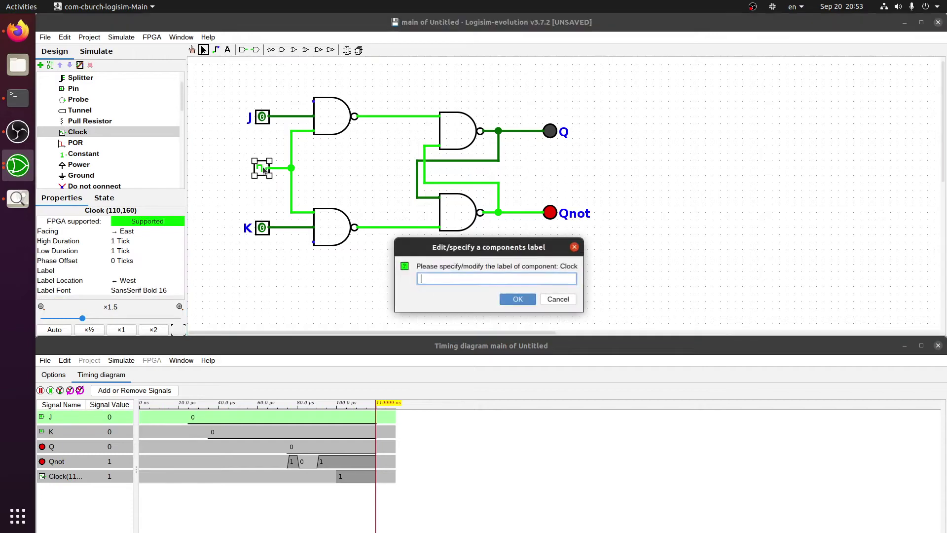
left_click(524, 295)
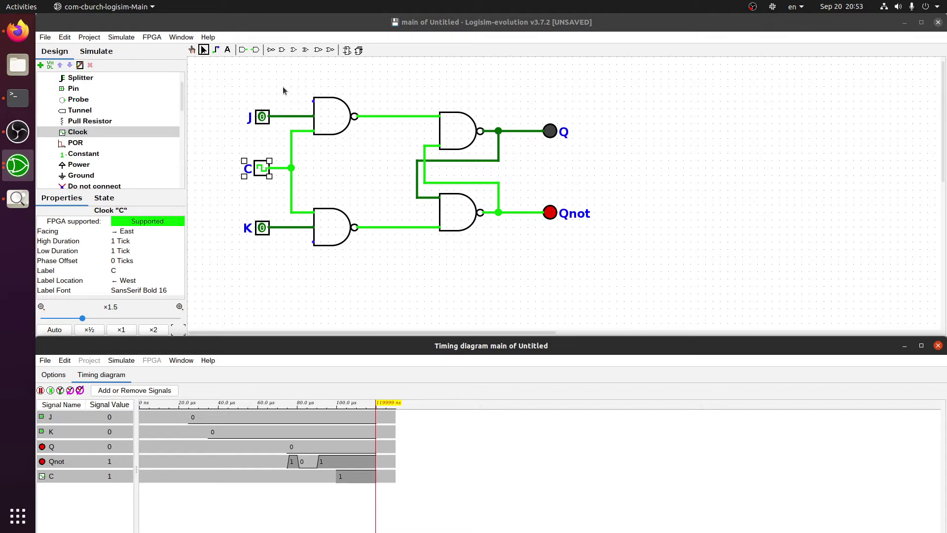
left_click(216, 50)
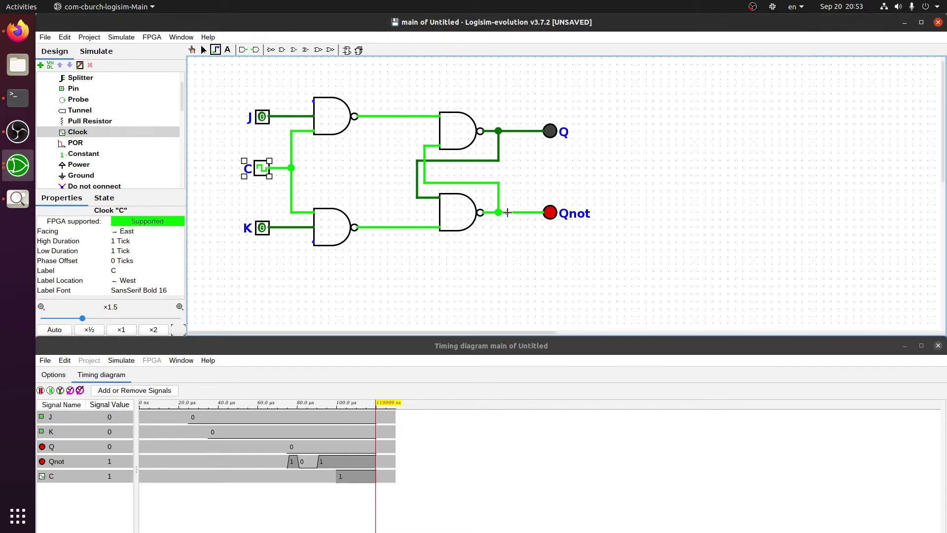
Step: Route Qnot back to the upper input gate and Q along the bottom into the lower one
left_click_drag(507, 212, 306, 101)
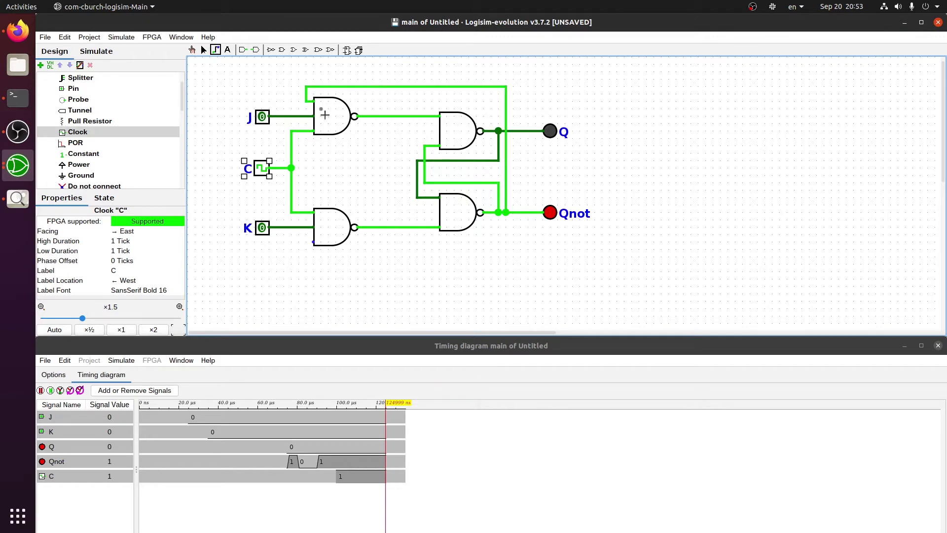
left_click_drag(513, 131, 306, 256)
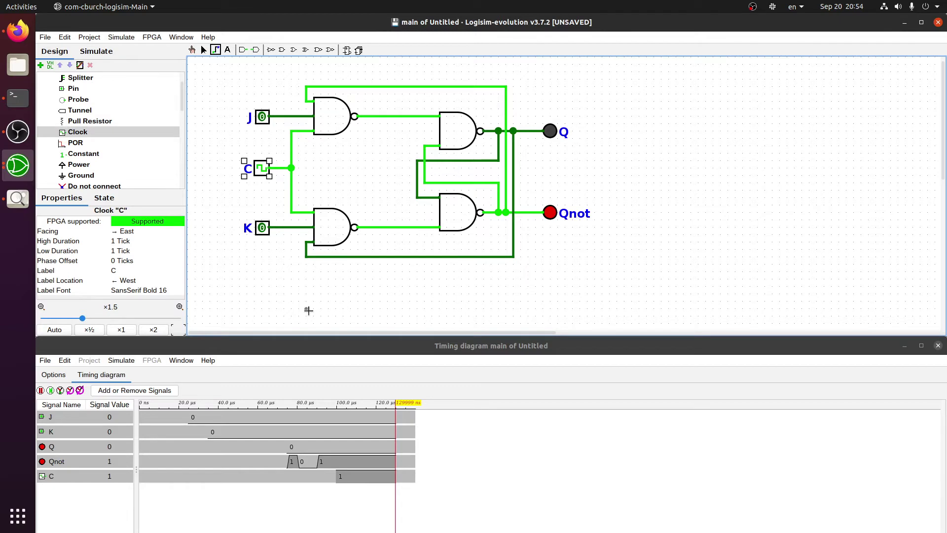
Step: Pulse clock C three times with the Poke tool
left_click(193, 50)
left_click(262, 168)
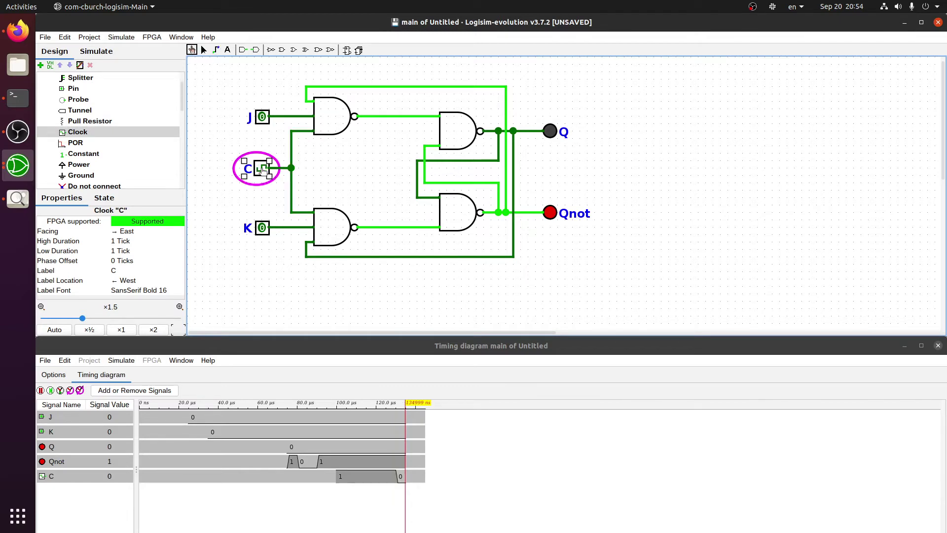
left_click(262, 169)
left_click(262, 169)
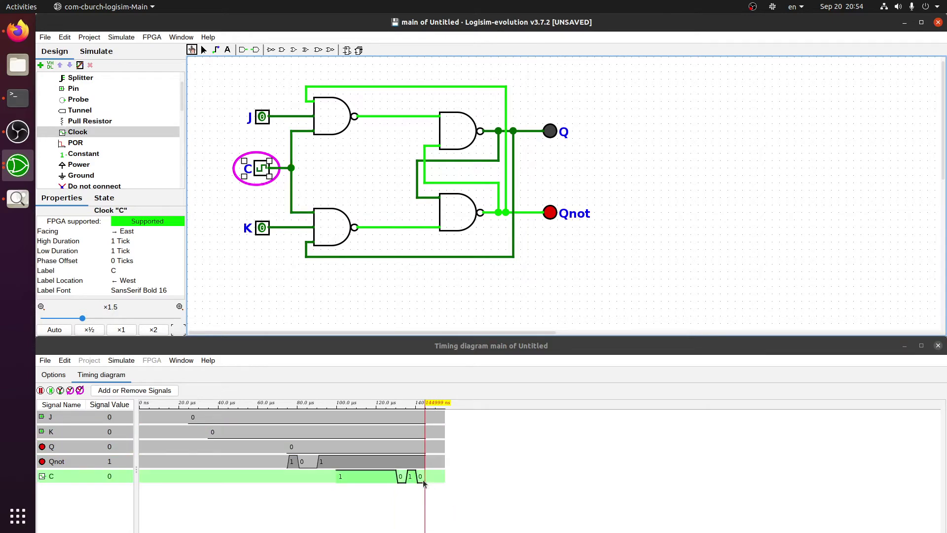
Step: Select the C row in the timing diagram, dismiss its display options, and set J to 1
left_click_drag(94, 476, 87, 432)
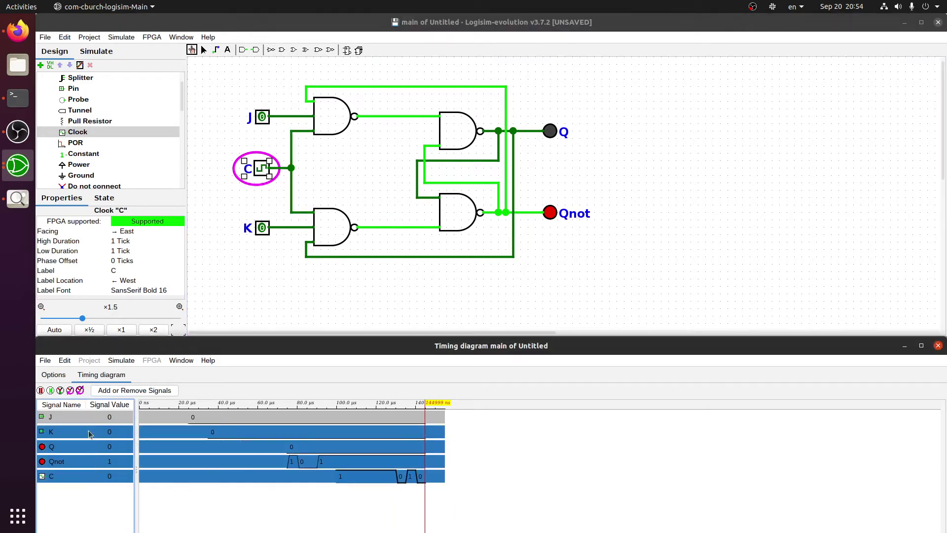
left_click(60, 482)
right_click(63, 477)
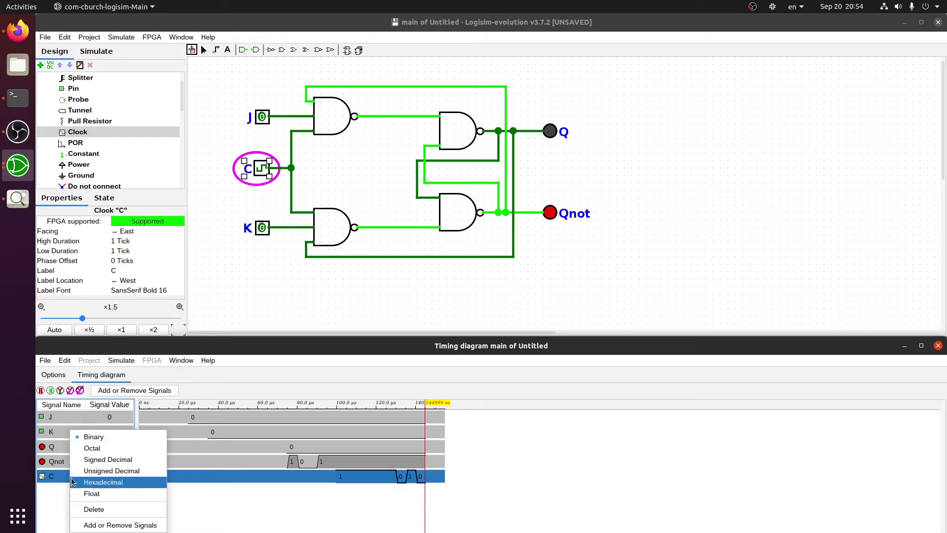
left_click(59, 485)
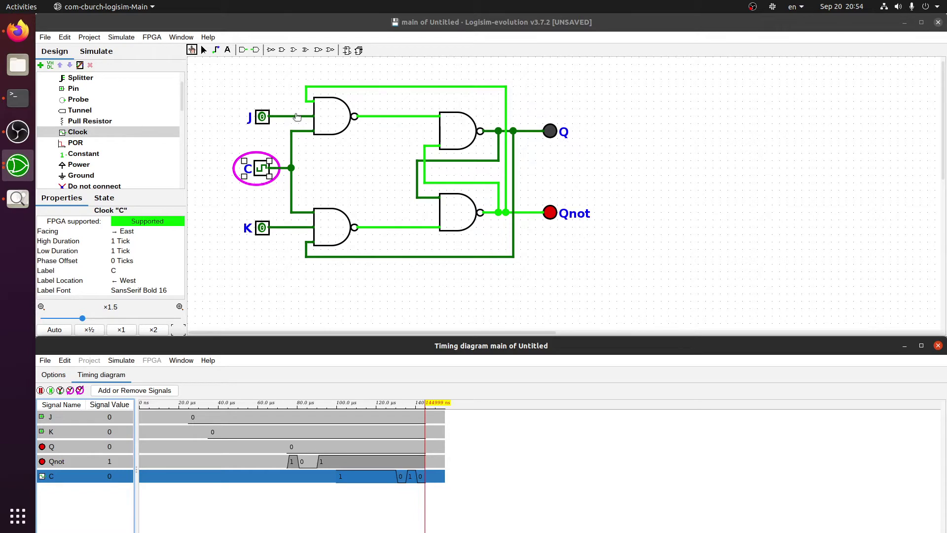
left_click(263, 118)
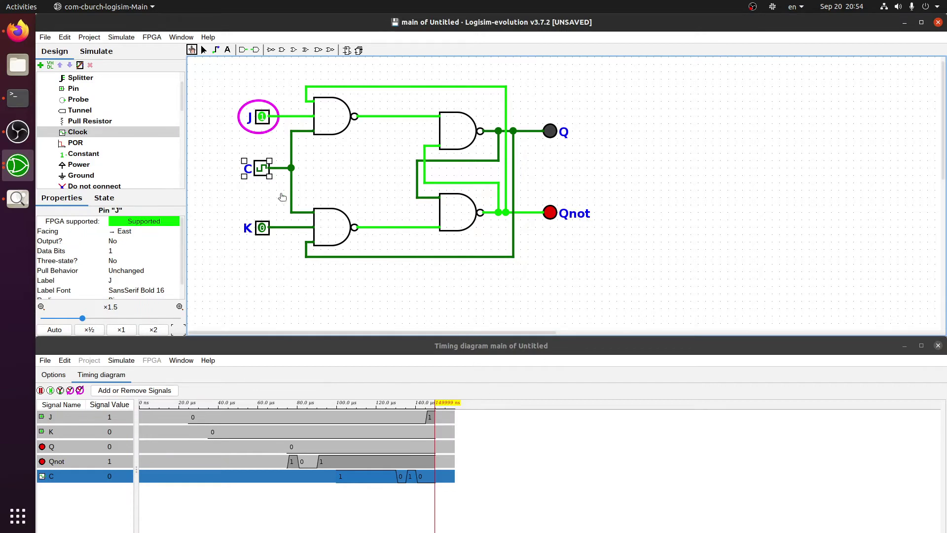
Step: Pulse clock C to latch J=1 into Q, then return J to 0
left_click(265, 172)
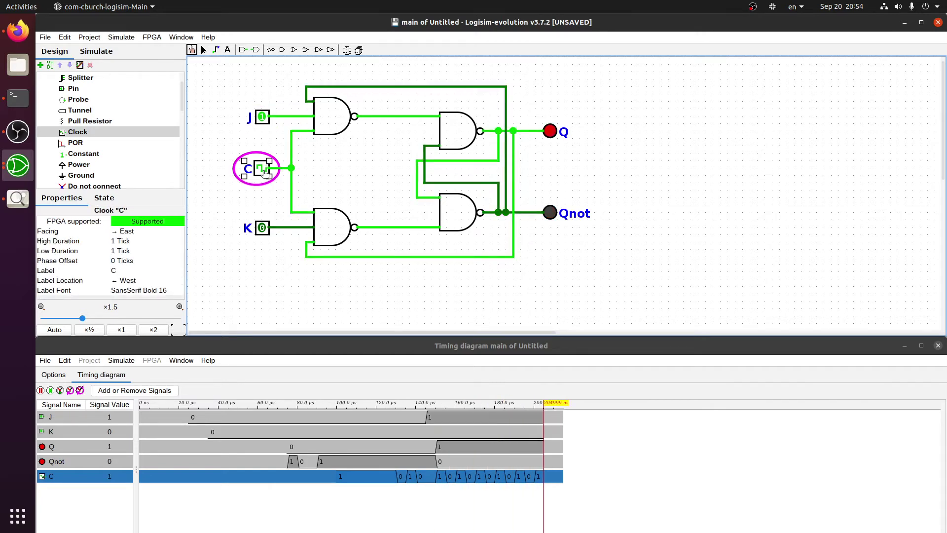
left_click(262, 119)
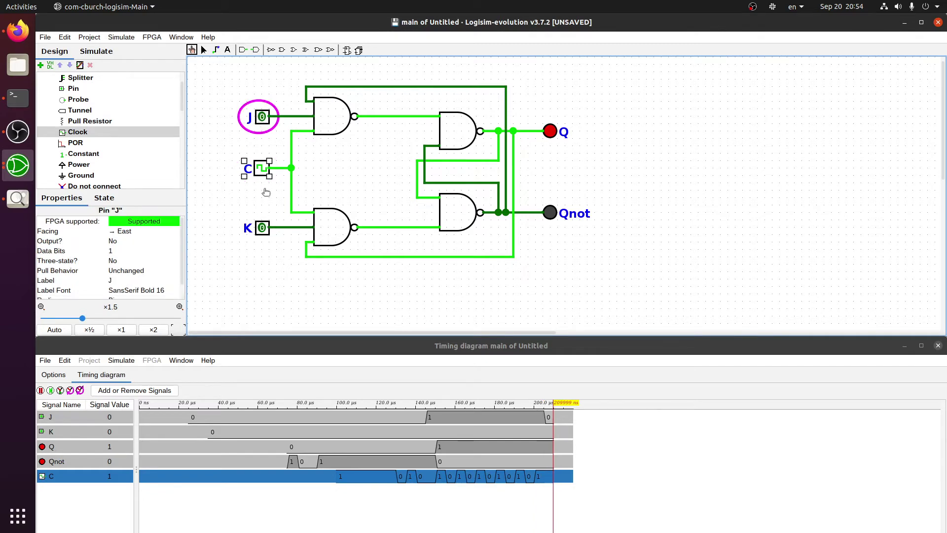
left_click(264, 169)
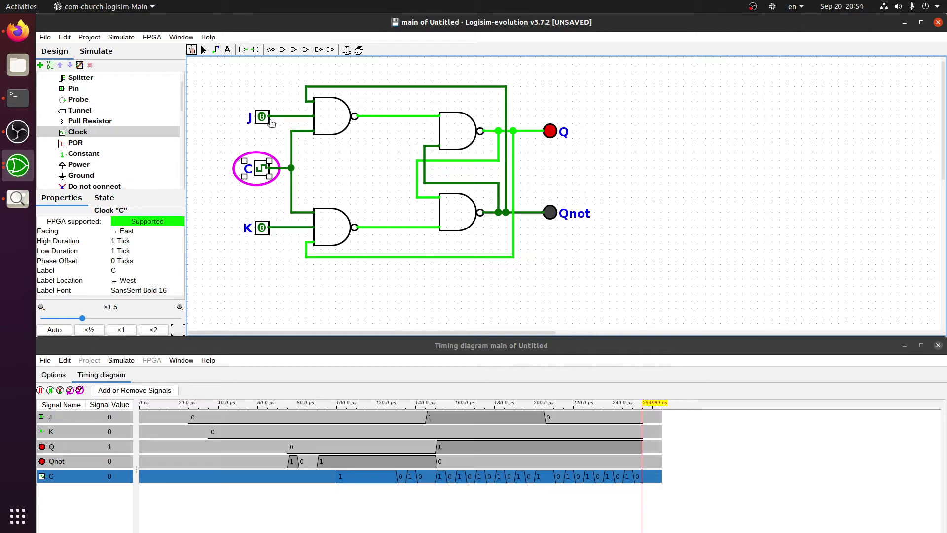
Step: Set K to 1 and pulse the clock to reset Q, then clock with J=K=1 until oscillation
left_click(262, 228)
left_click(262, 168)
left_click(263, 170)
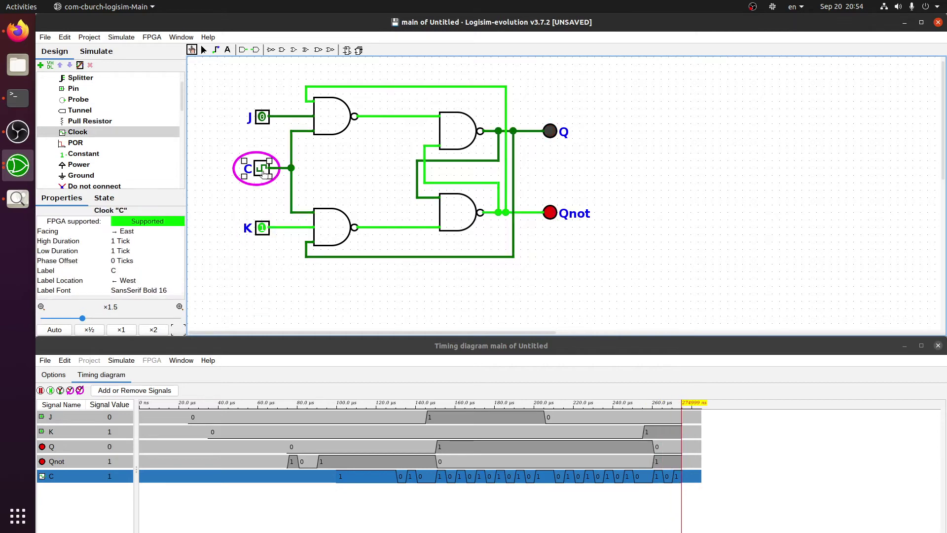
left_click(263, 170)
left_click(263, 170)
left_click(263, 171)
left_click(263, 170)
left_click(263, 171)
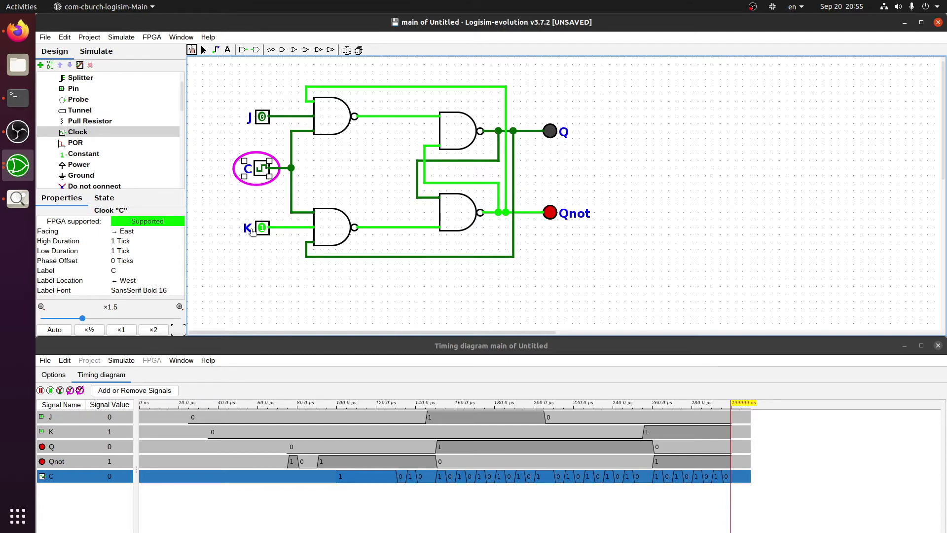
left_click(262, 120)
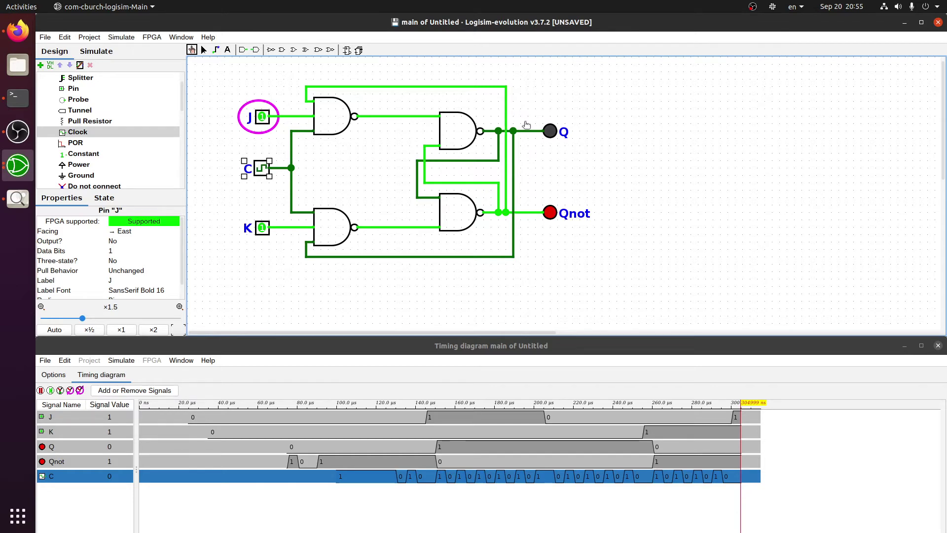
left_click(262, 171)
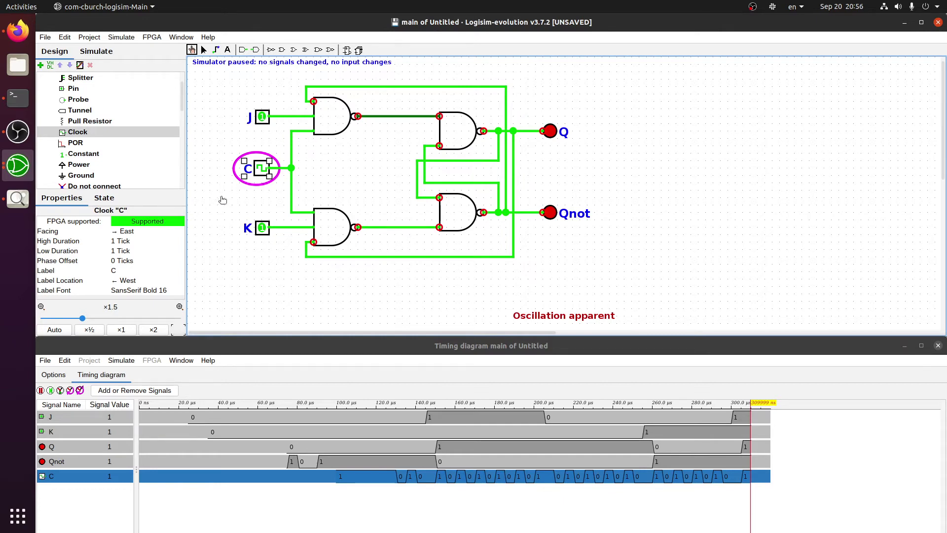
Step: Run Simulate > Reset Simulation, then re-enable Simulate > Auto-Propagate
left_click(122, 38)
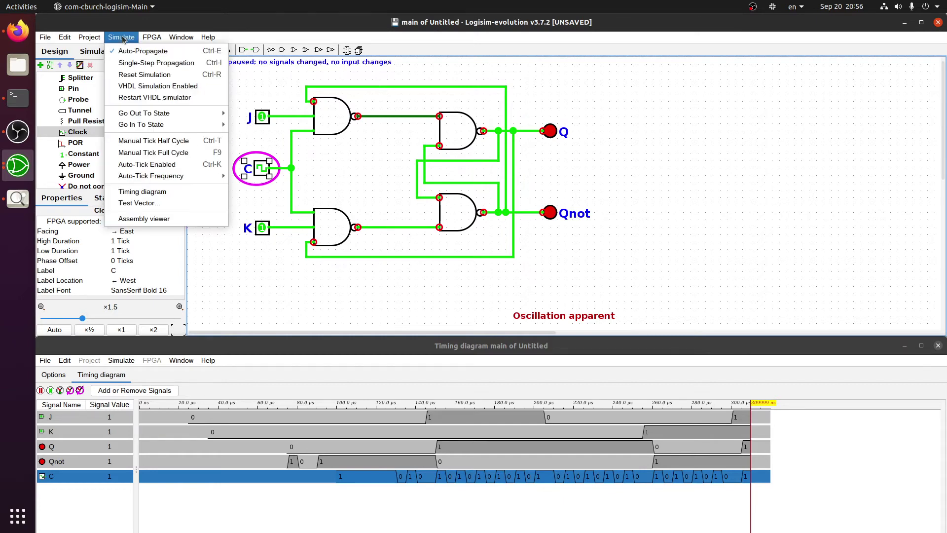
left_click(145, 76)
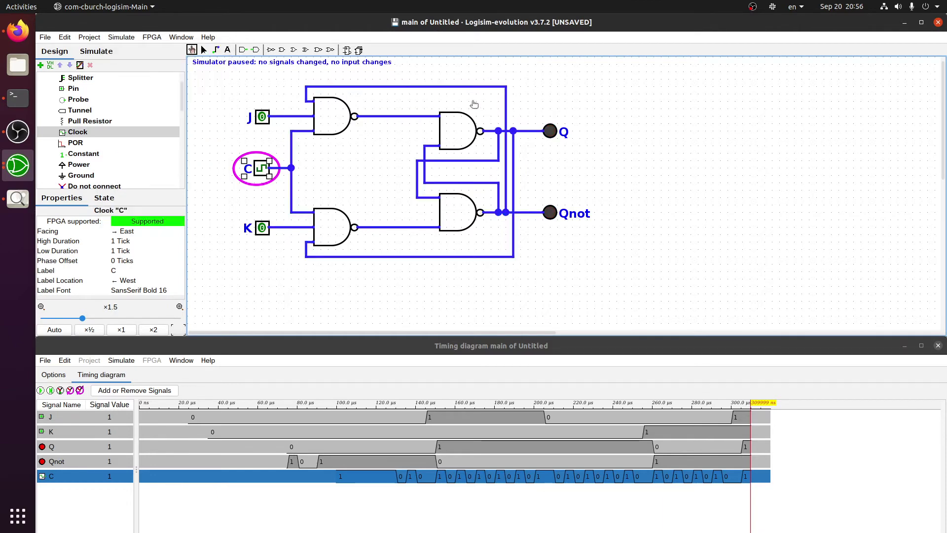
left_click(123, 37)
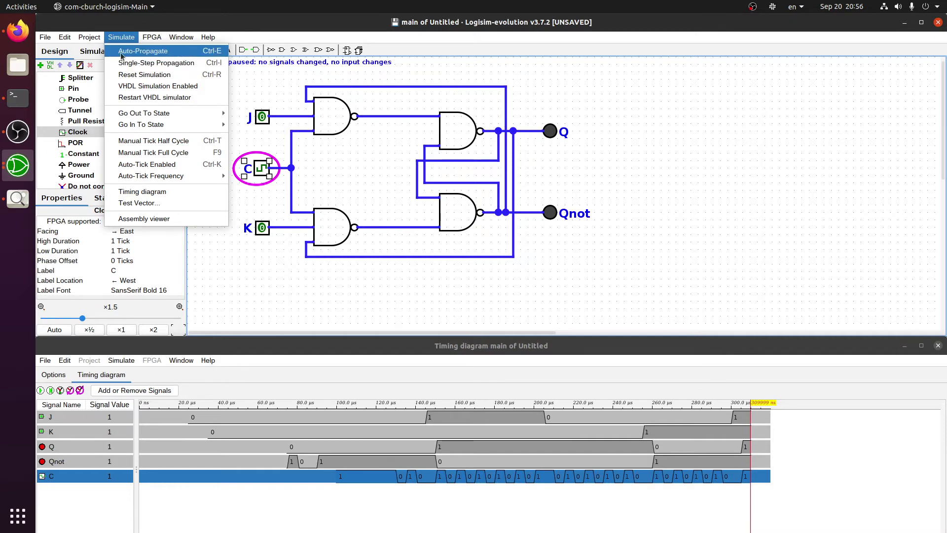
left_click(122, 52)
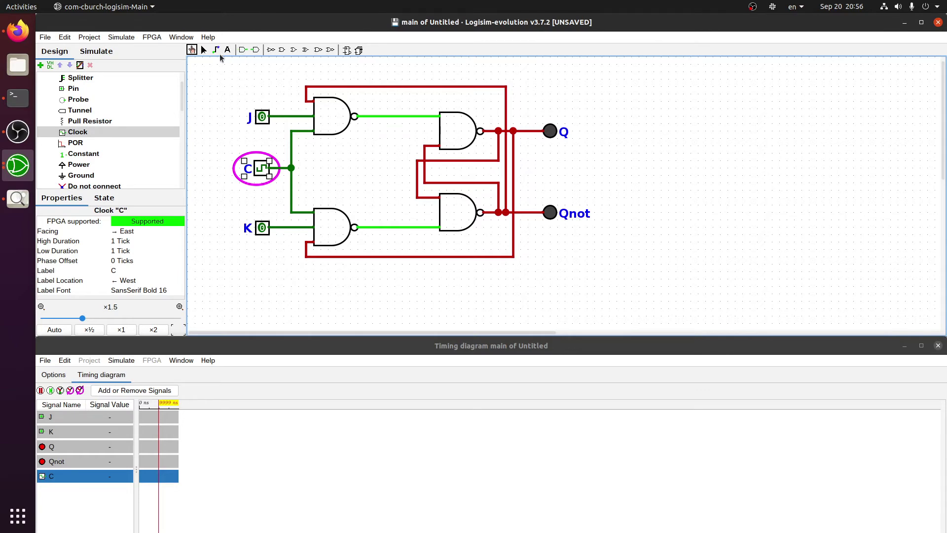
Step: Delete the old Q and Qnot feedback wires and the stray wires at the gate inputs
left_click(203, 50)
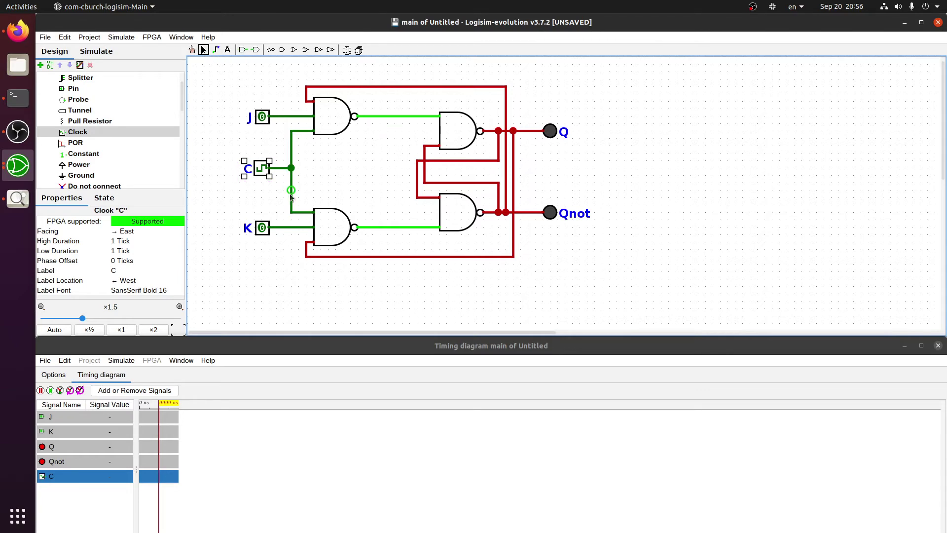
left_click(314, 242)
key("Delete")
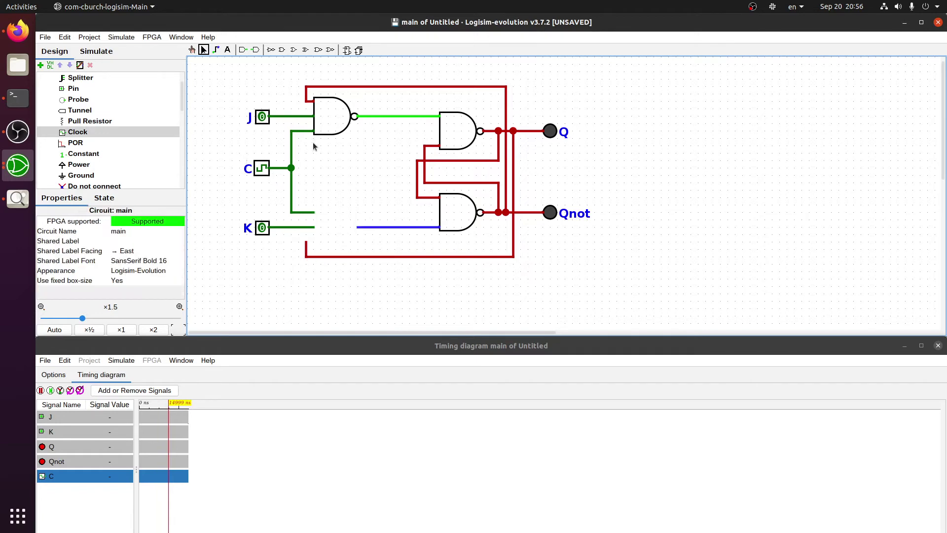
key("ctrl+z")
left_click(302, 254)
left_click(306, 249)
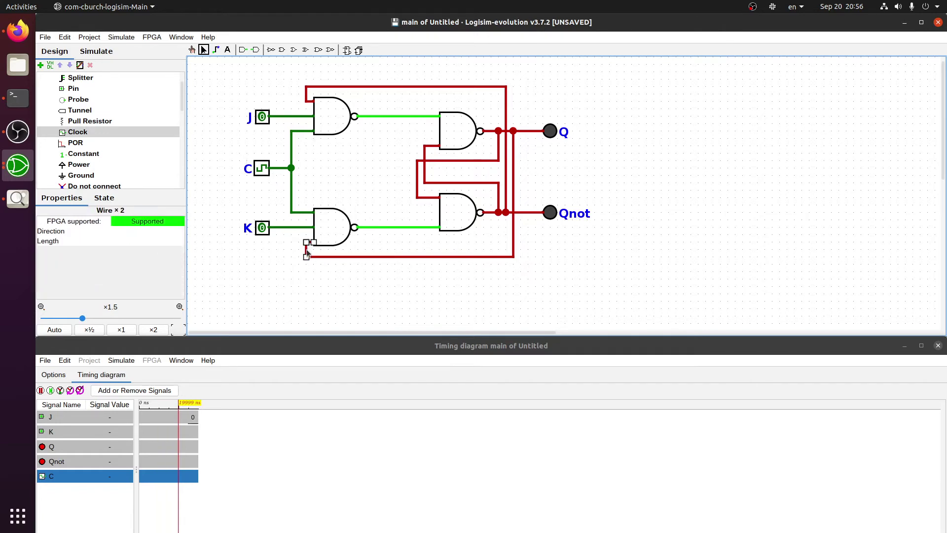
key("Delete")
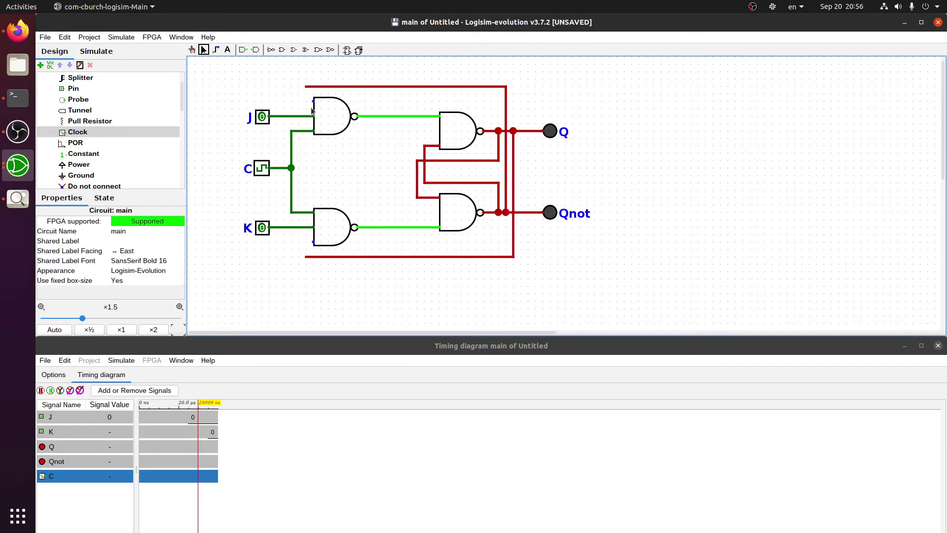
left_click(513, 142)
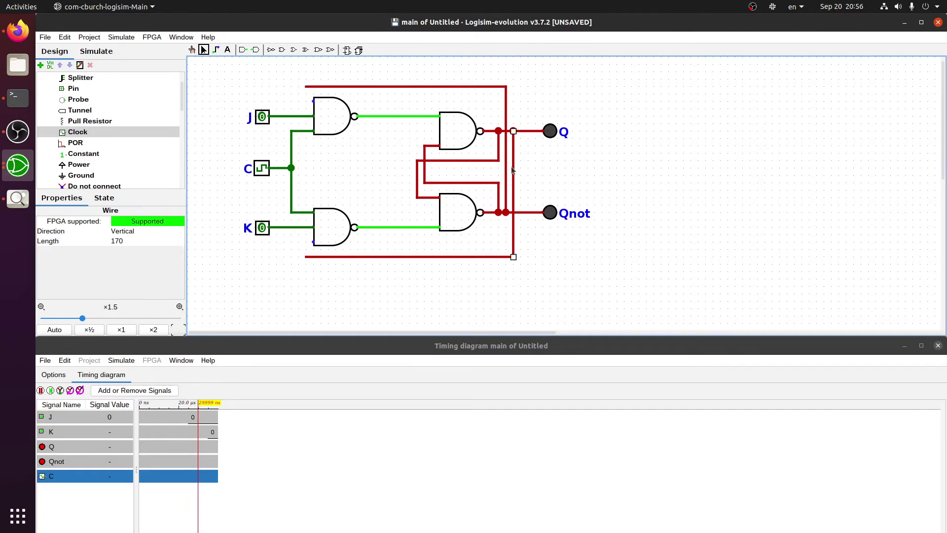
key("Delete")
left_click(506, 148)
key("Delete")
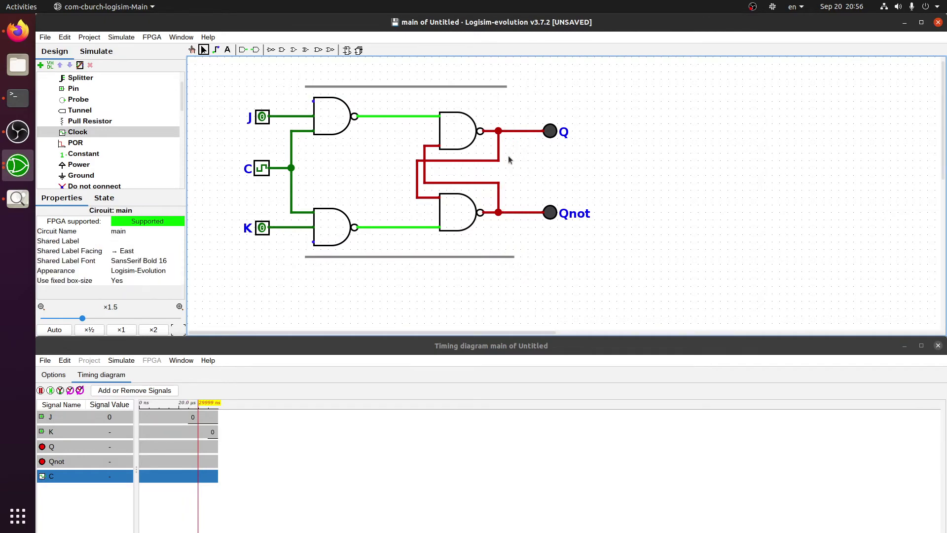
left_click(432, 146)
key("Delete")
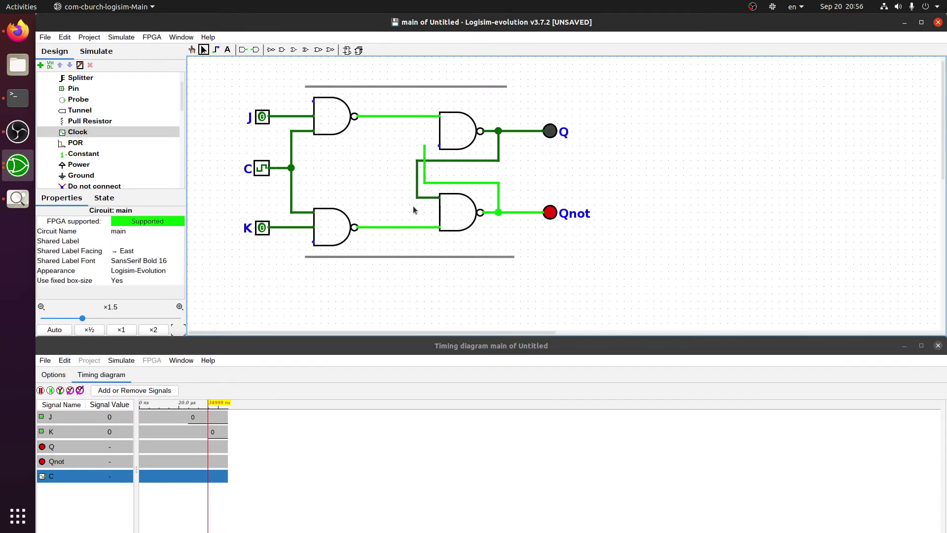
Step: Redraw the feedback wires, routing Q to the K-side NAND and Qnot to the J-side NAND
left_click(217, 51)
left_click_drag(424, 146, 440, 147)
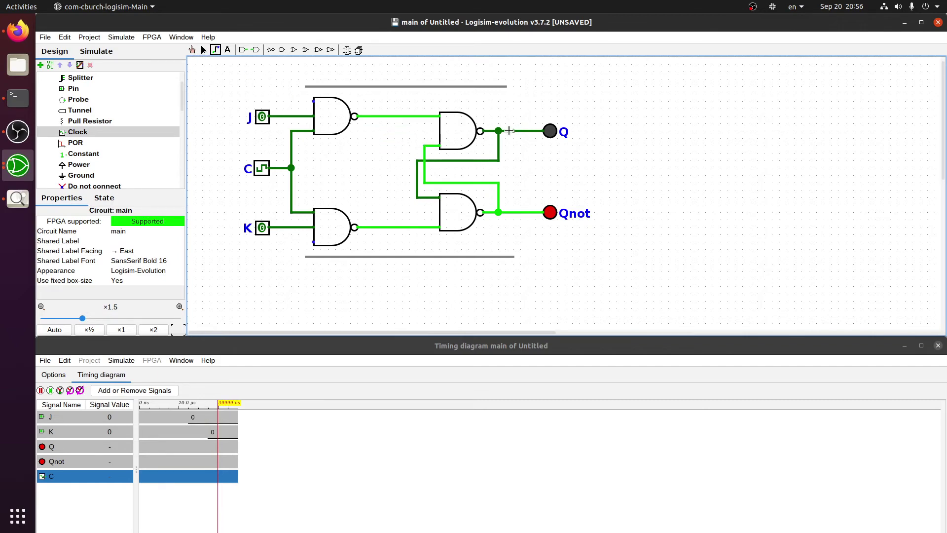
left_click_drag(509, 131, 513, 257)
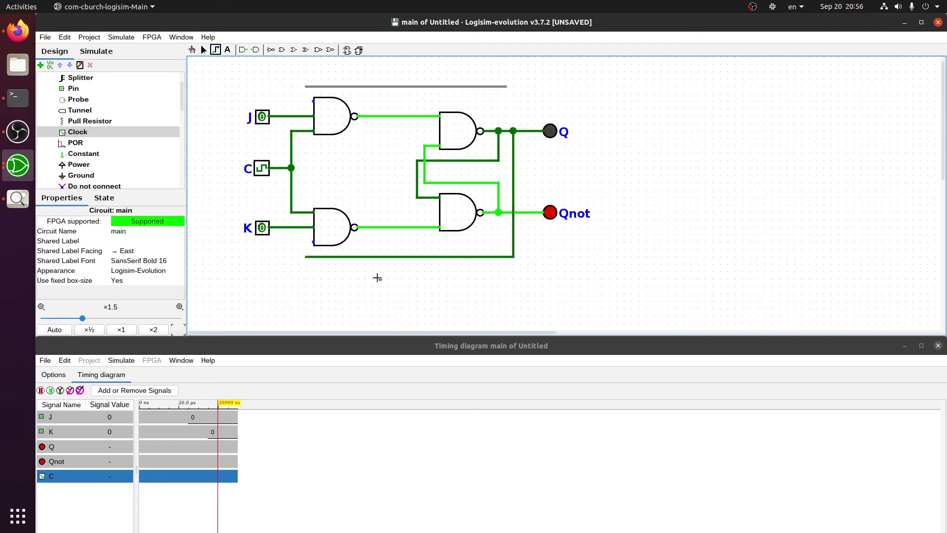
left_click_drag(306, 257, 314, 242)
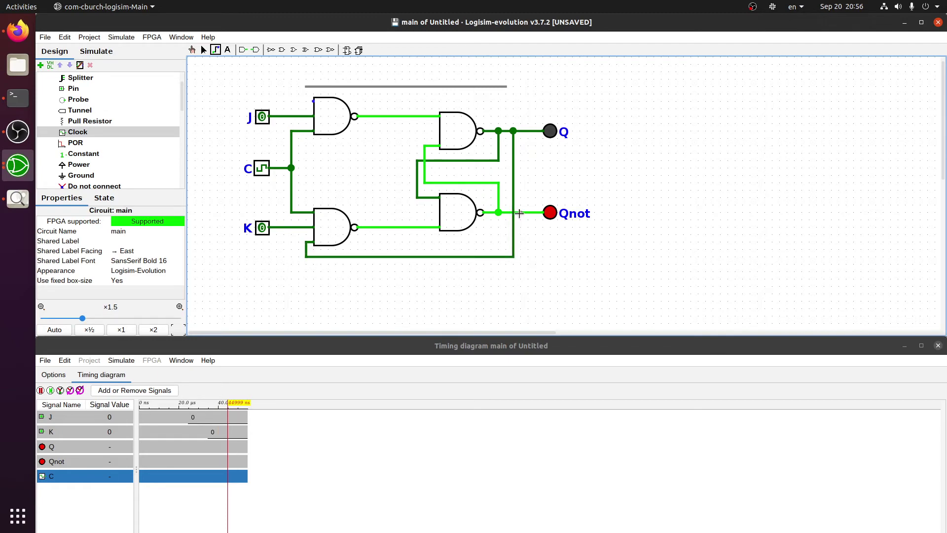
mouse_move(520, 212)
left_mouse_down()
mouse_move(519, 130)
mouse_move(507, 87)
left_mouse_up()
left_click_drag(306, 87, 315, 107)
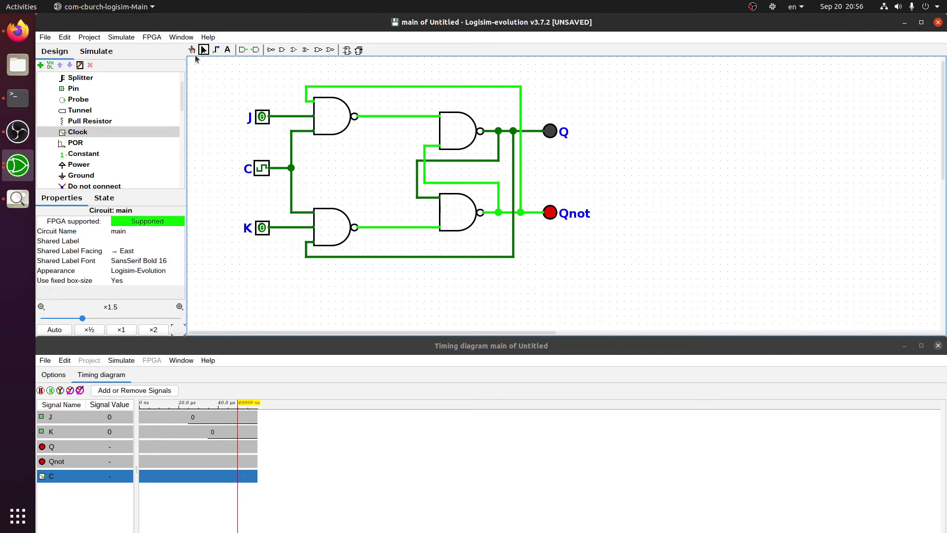
Step: With the Poke tool, set J to 1 and pulse clock C three times
left_click(192, 50)
left_click(262, 116)
left_click(261, 168)
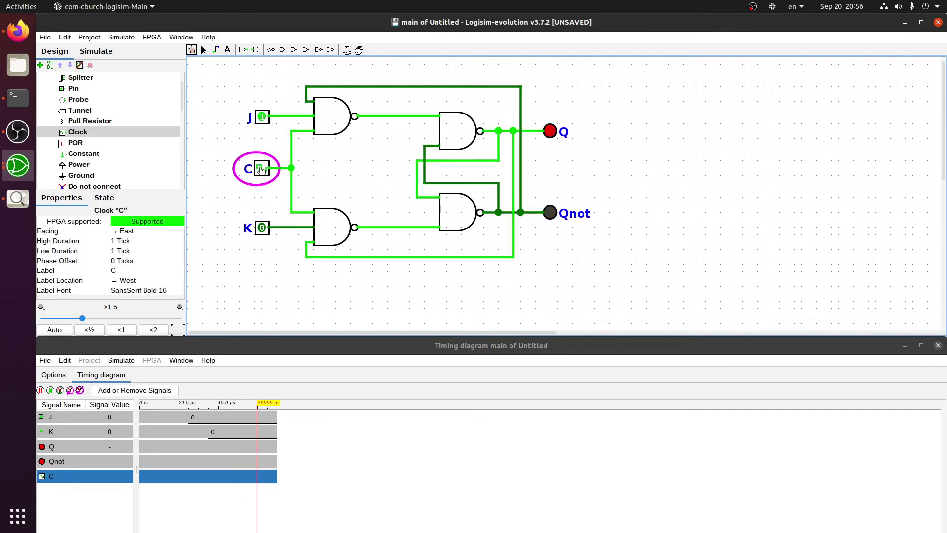
left_click(261, 168)
left_click(262, 168)
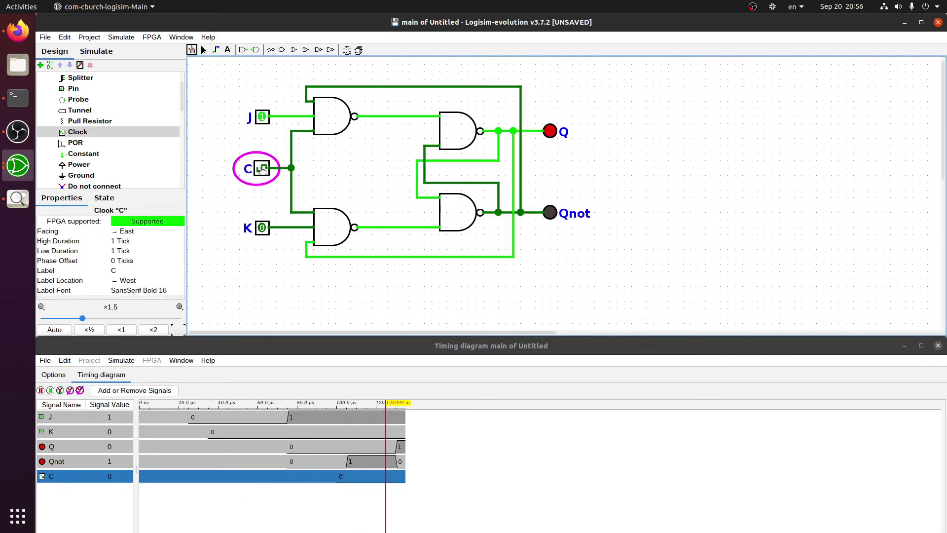
Step: Return J to 0, set K to 1 and pulse the clock three times
left_click(262, 117)
left_click(262, 227)
left_click(262, 168)
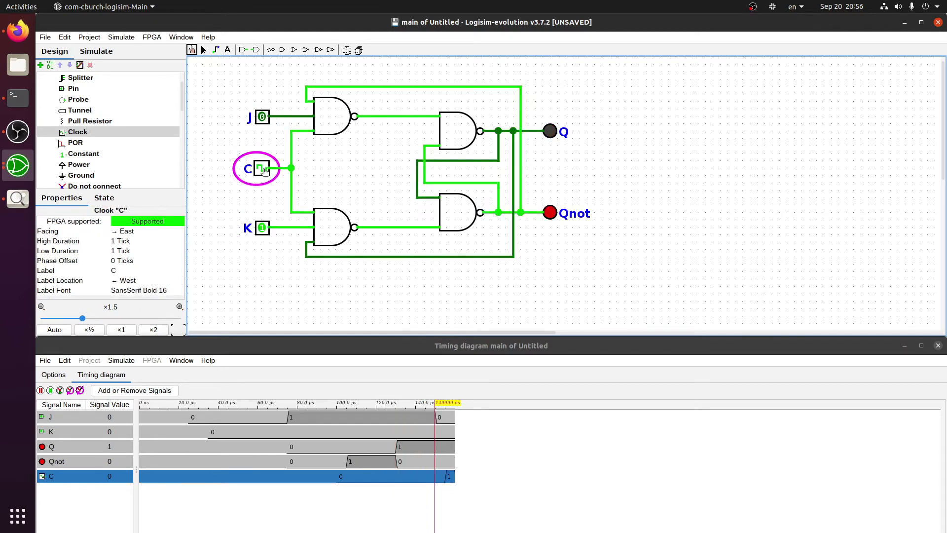
left_click(261, 168)
left_click(262, 168)
Step: Return K to 0 and pulse the clock seven more times, ending back in the Select tool
left_click(262, 227)
left_click(262, 168)
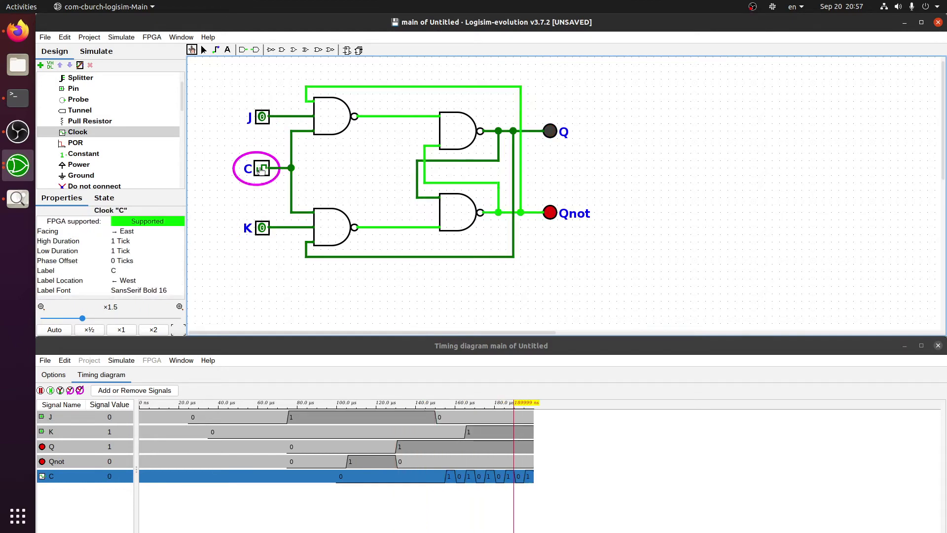
left_click(261, 168)
left_click(261, 168)
left_click(261, 168)
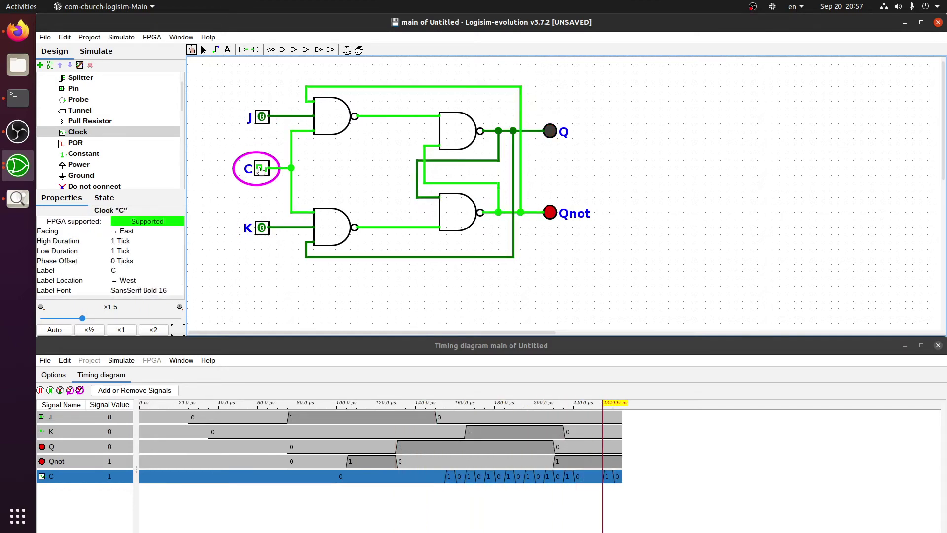
left_click(261, 169)
left_click(262, 168)
left_click(262, 169)
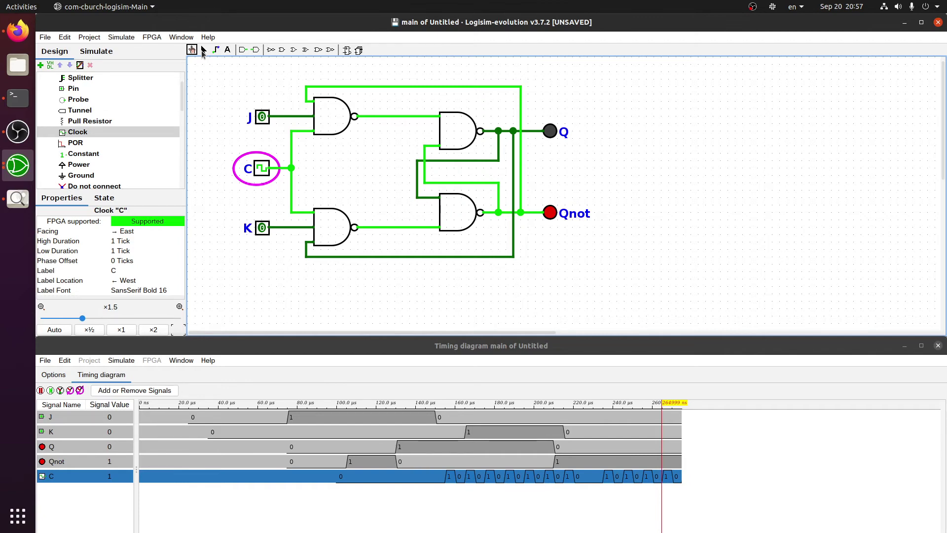
left_click(202, 51)
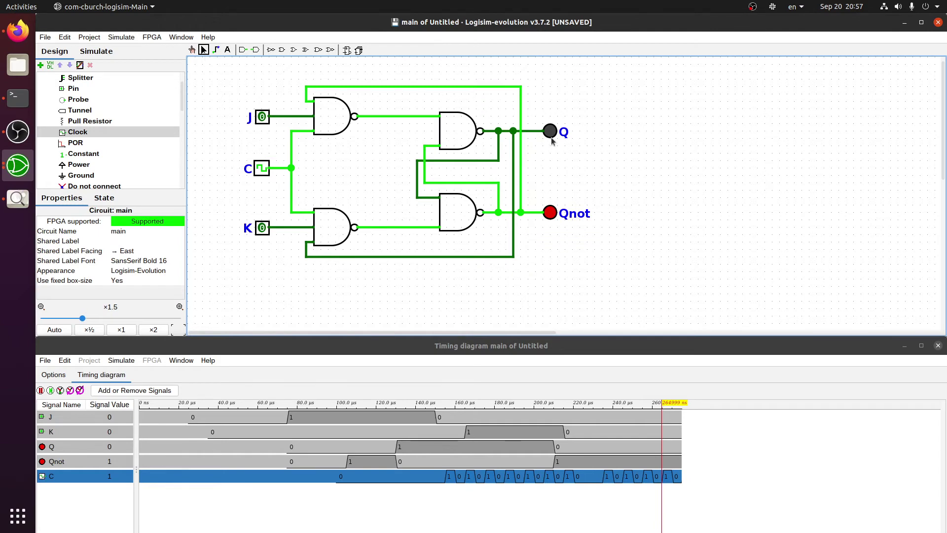
Step: Delete the Q and Qnot LEDs
left_click(543, 136)
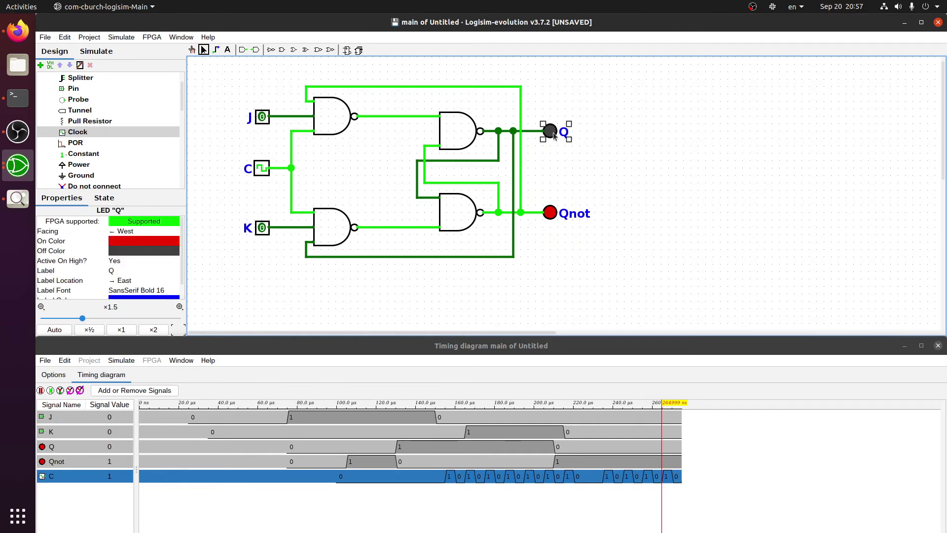
key("Delete")
left_click(550, 213)
key("Delete")
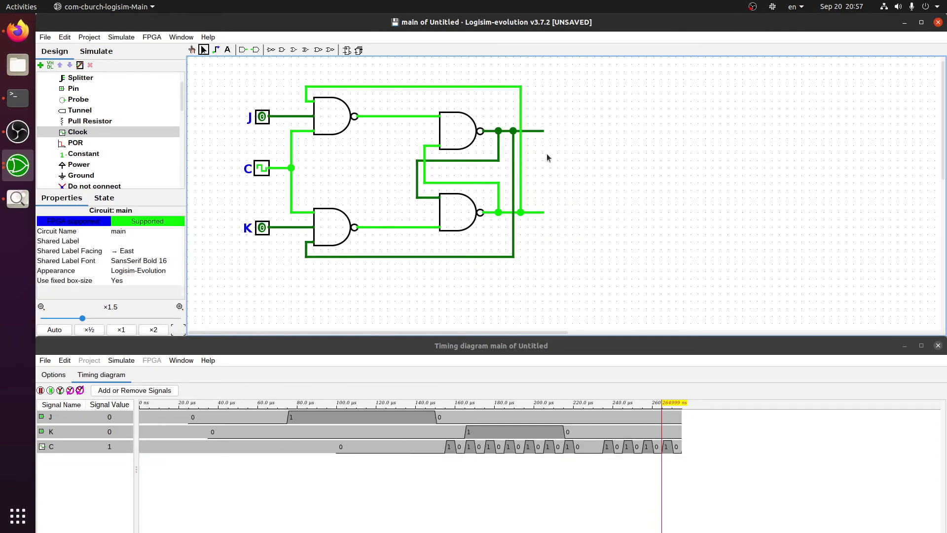
Step: Delete both vertical feedback wires and the stubs at the J-side and K-side gates
left_click(522, 162)
key("Delete")
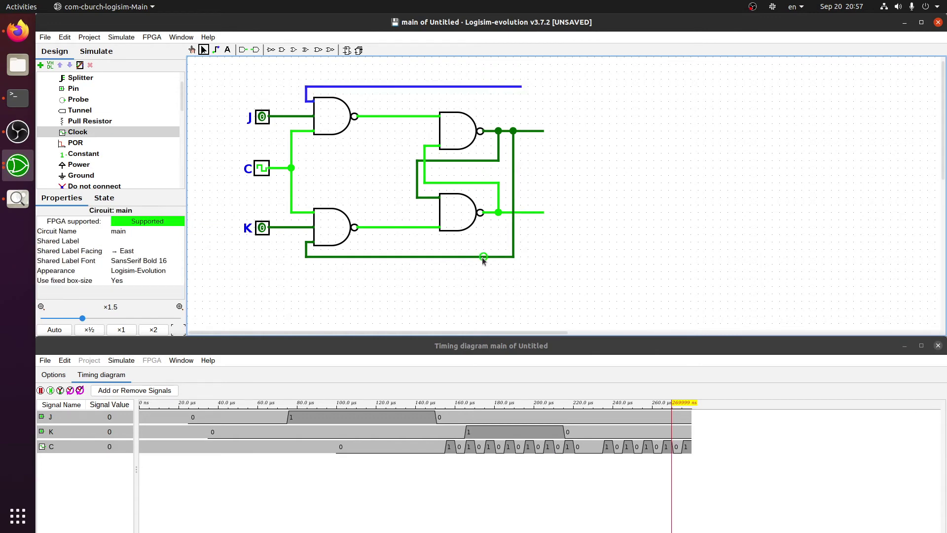
left_click(513, 223)
key("Delete")
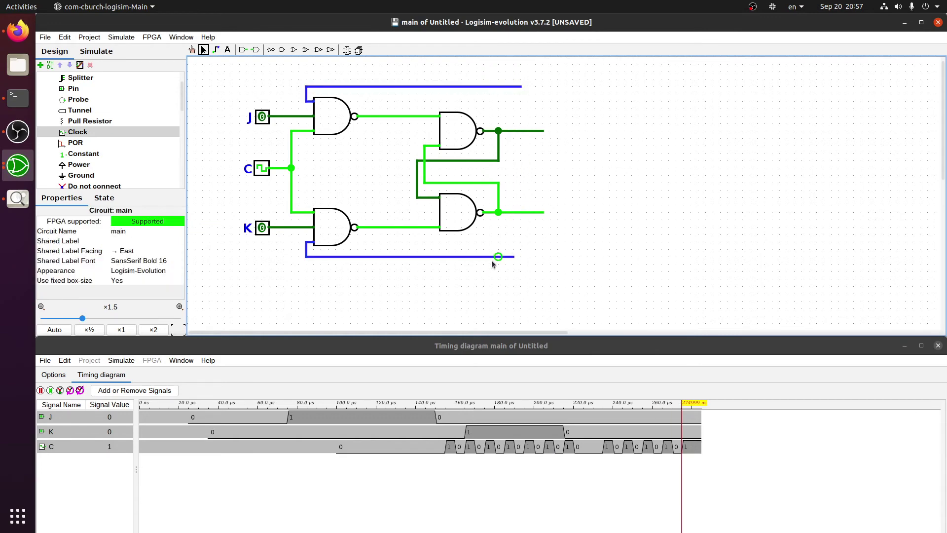
left_click(307, 99)
key("Delete")
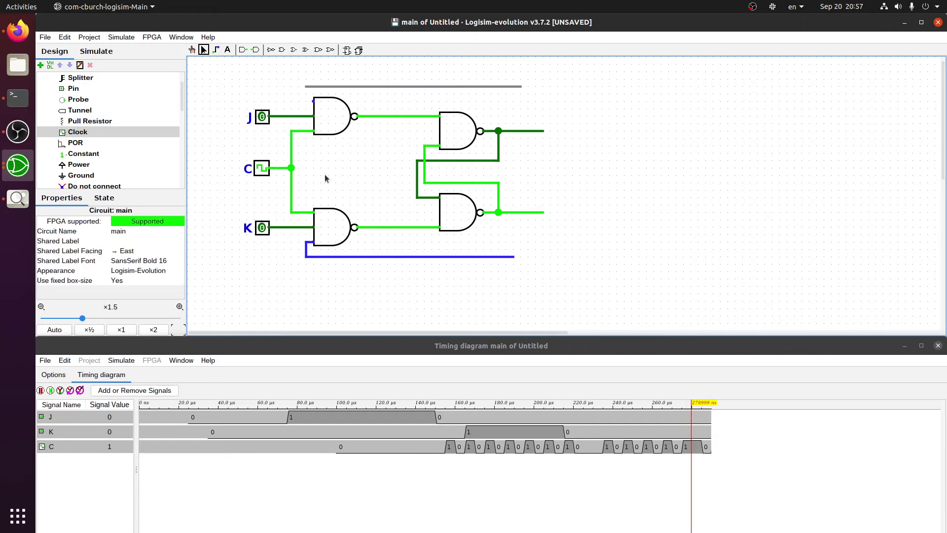
left_click(307, 242)
key("Delete")
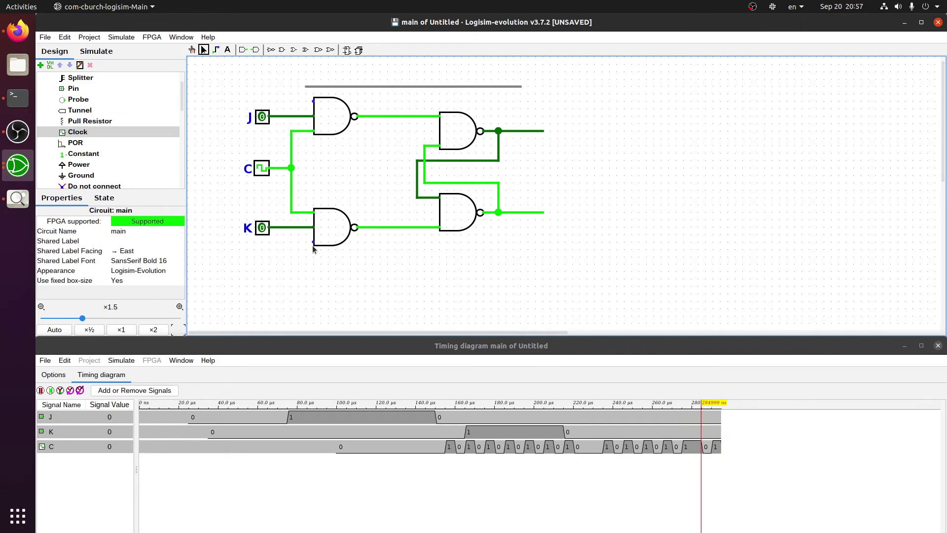
Step: Restore the wire under the K-side gate and check the remaining stub wires
left_click(311, 242)
left_click(325, 269)
key("ctrl+z")
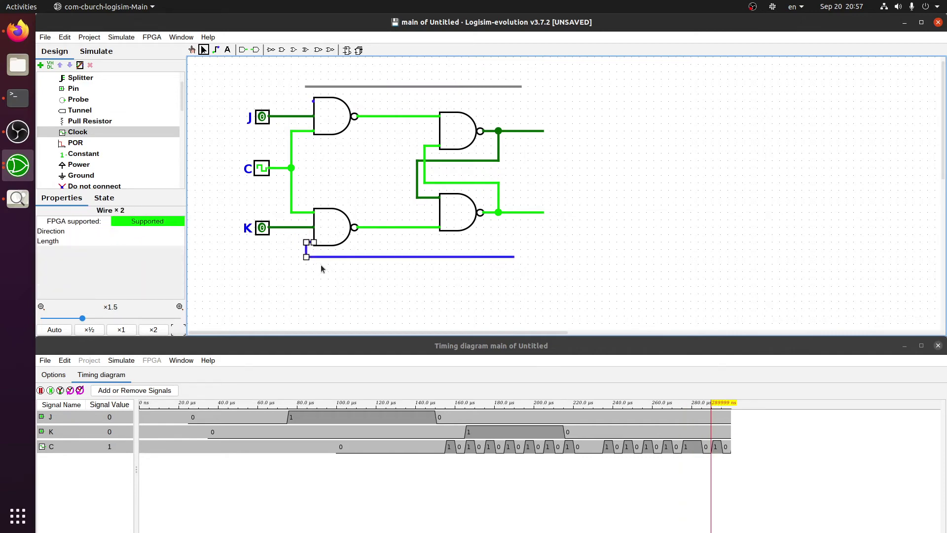
left_click(311, 249)
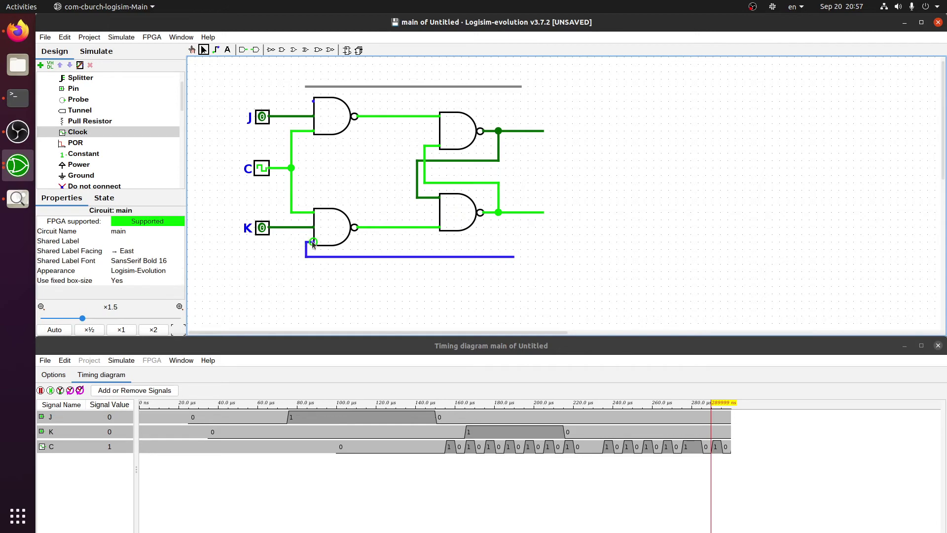
left_click(310, 241)
left_click(307, 245)
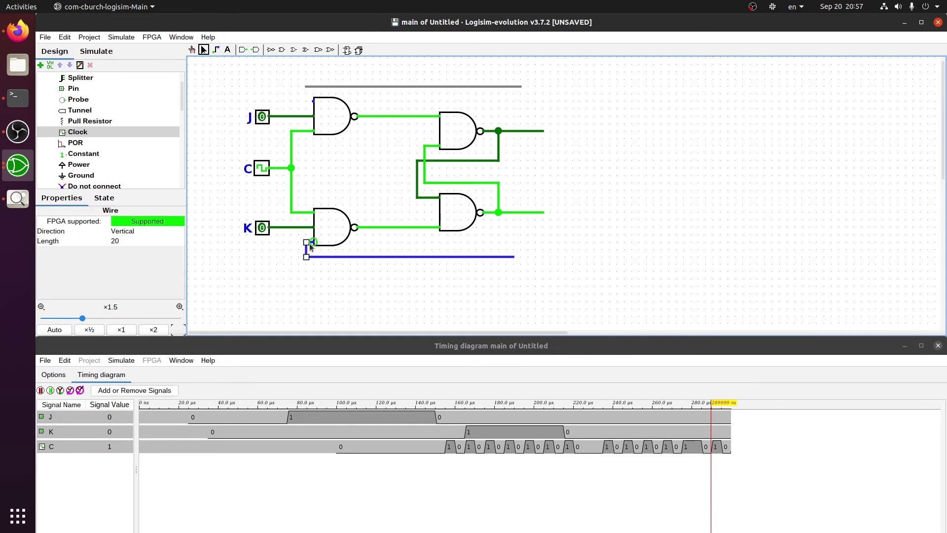
left_click(309, 241)
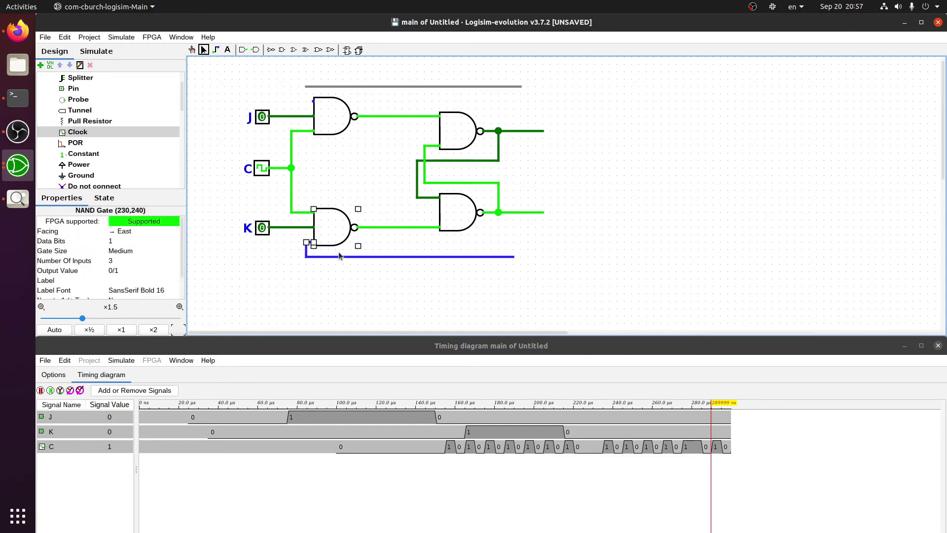
left_click(339, 252)
left_click(309, 241)
left_click(307, 247)
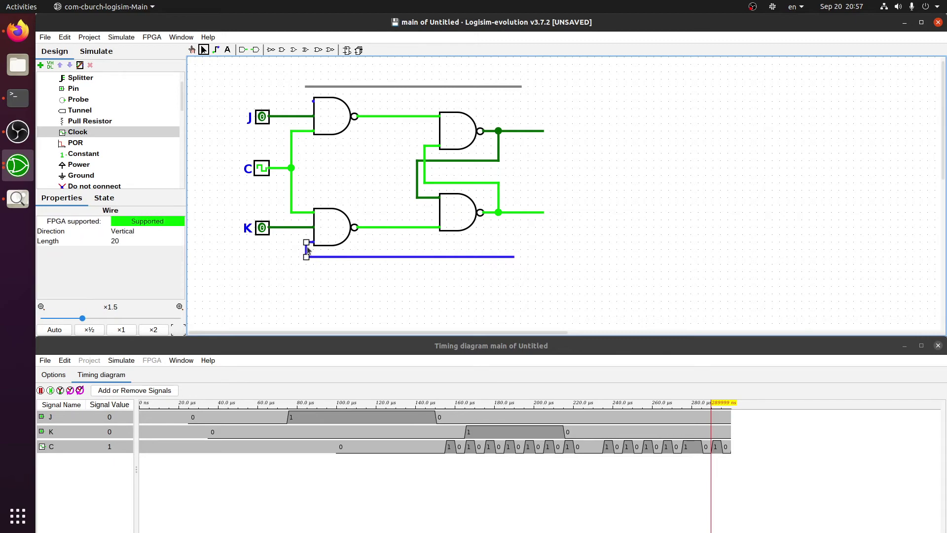
left_click(348, 280)
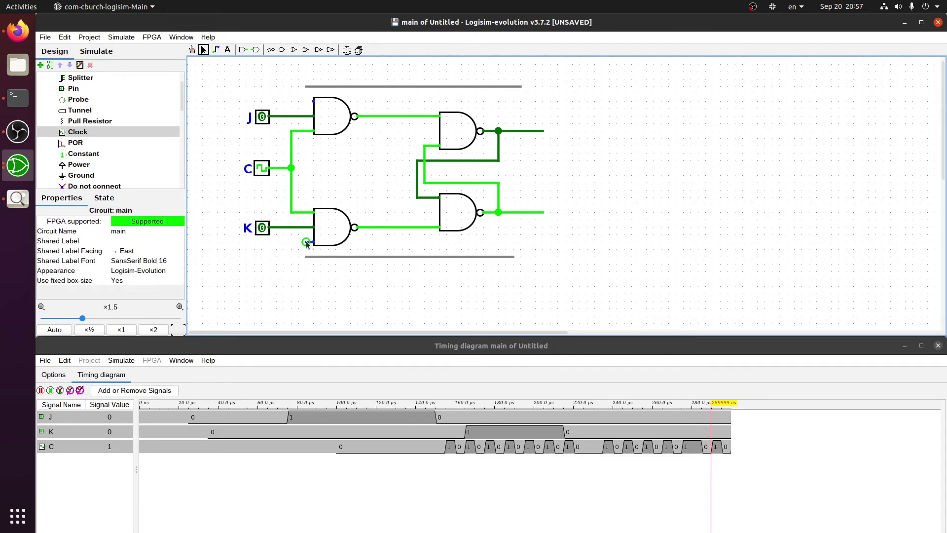
left_click(351, 256)
left_click(387, 273)
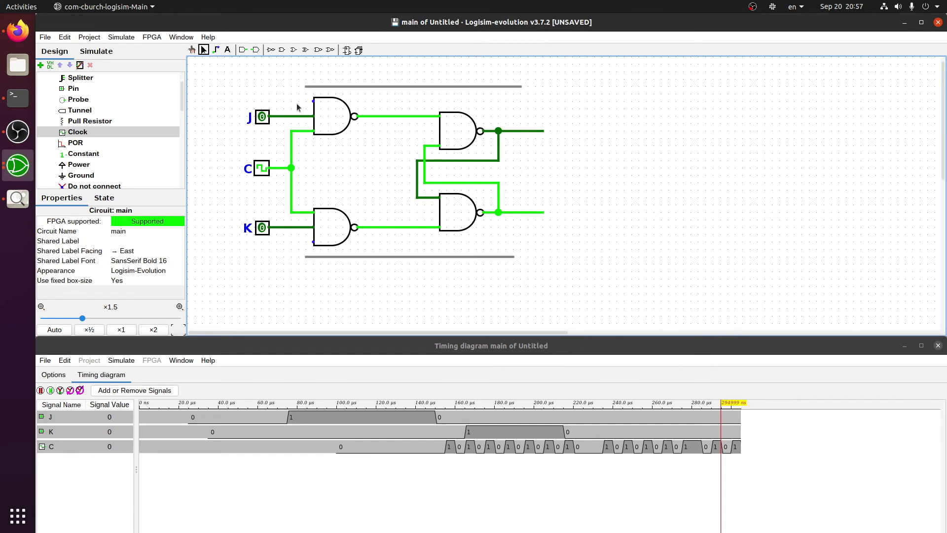
Step: Box-select the four NAND gates with their wiring and drag a copy to the right
left_click_drag(296, 97, 552, 248)
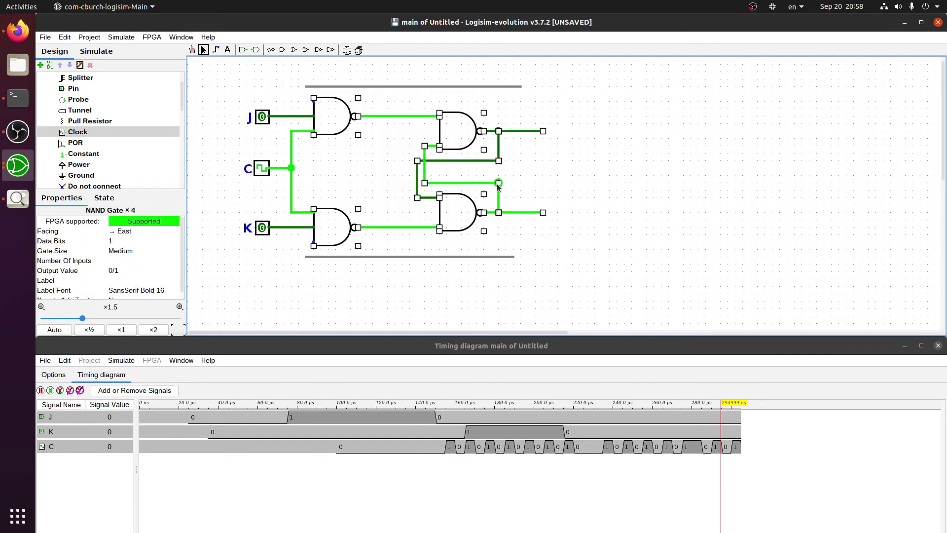
left_click_drag(442, 147, 450, 154)
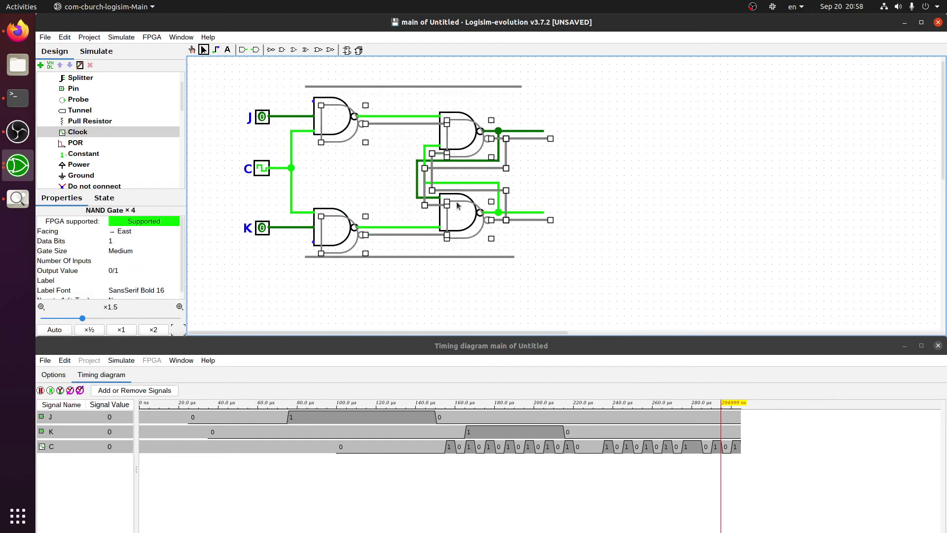
left_click_drag(458, 206, 715, 194)
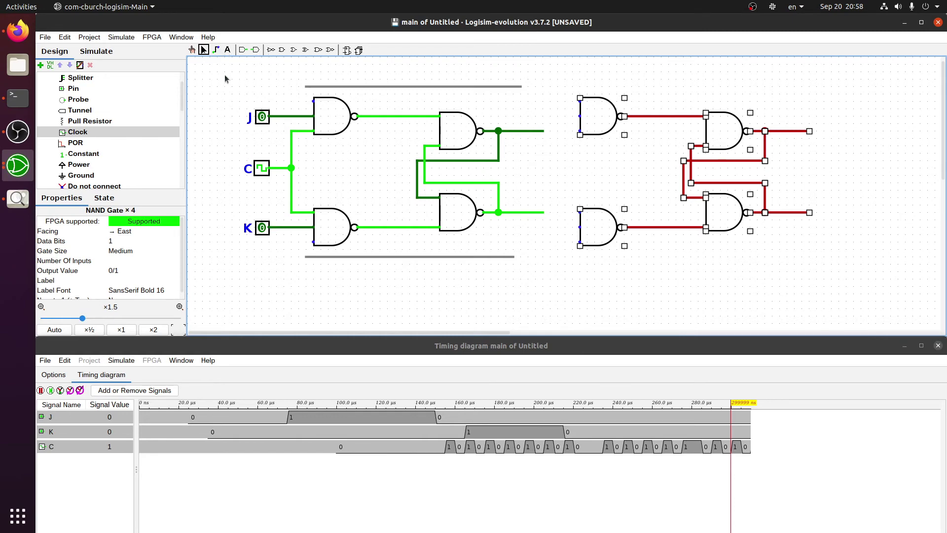
Step: Branch the clock to a new NOT gate and run its output toward the copied latch
left_click(216, 50)
left_click_drag(278, 168, 447, 279)
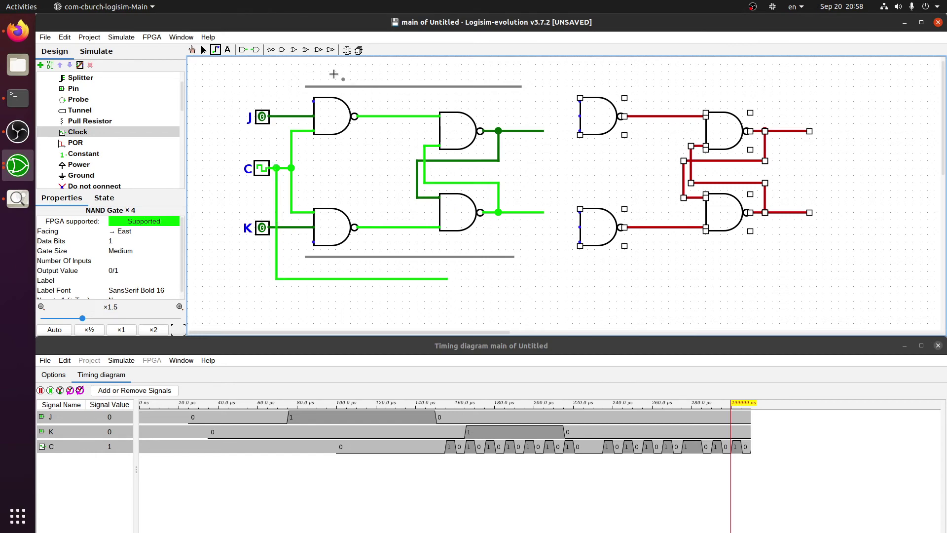
left_click(271, 50)
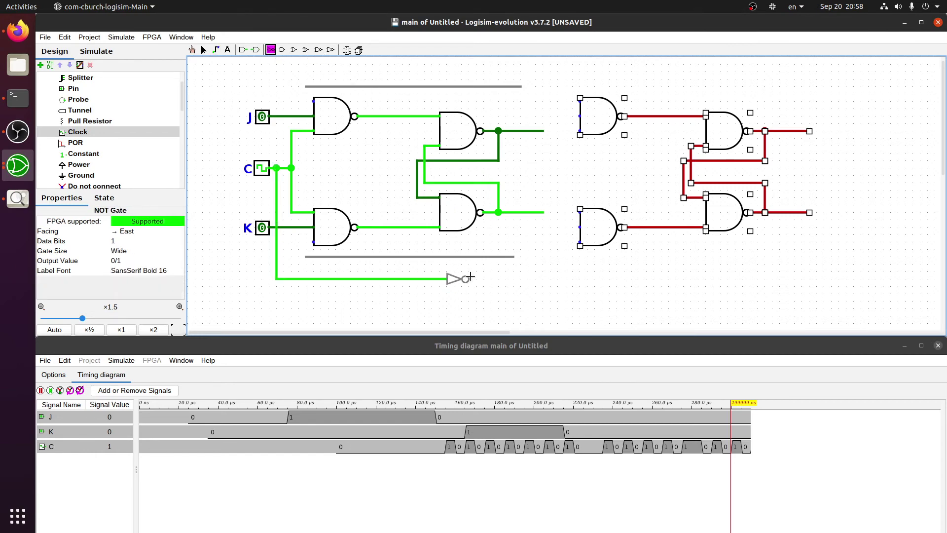
left_click(469, 279)
left_click(217, 50)
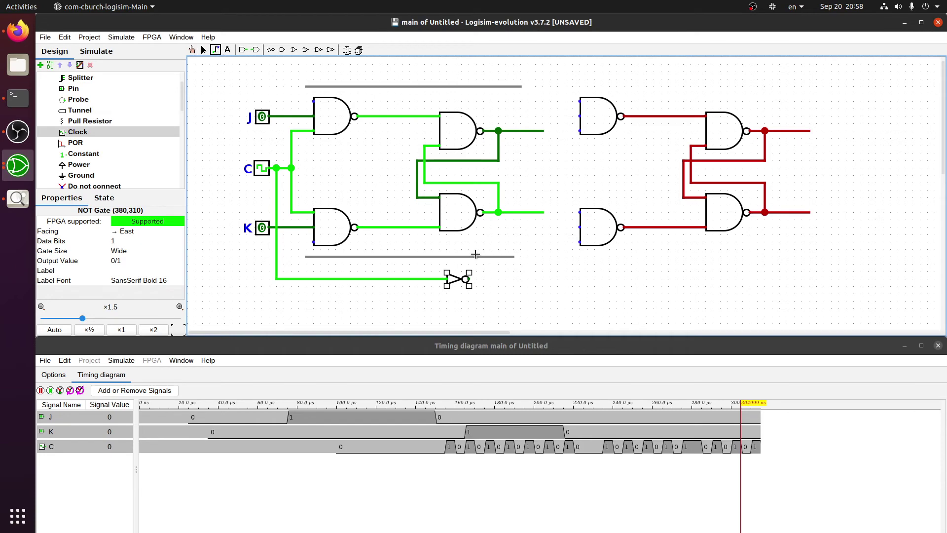
left_click_drag(465, 279, 558, 174)
Step: Feed the inverted clock to both slave gates and wire each master output into a slave gate
left_click_drag(580, 131, 580, 212)
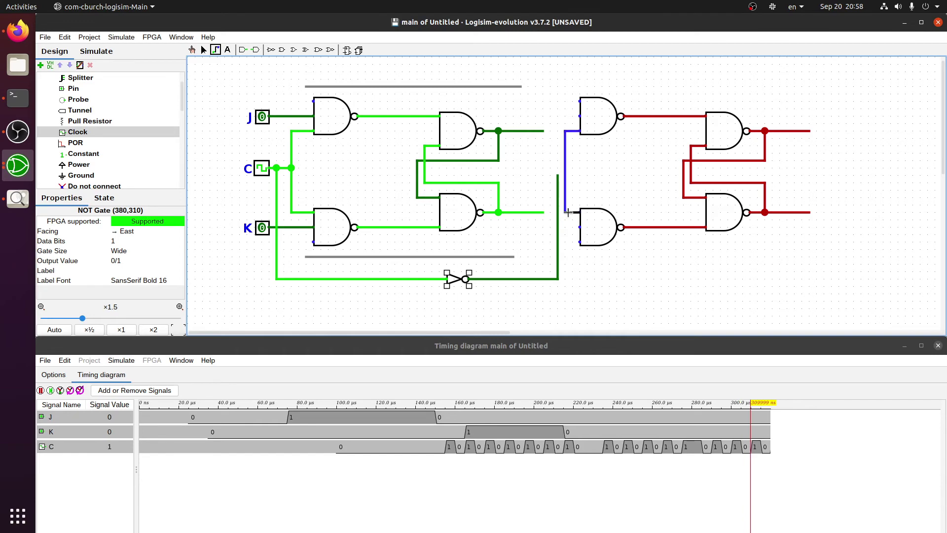
left_click_drag(561, 176, 565, 176)
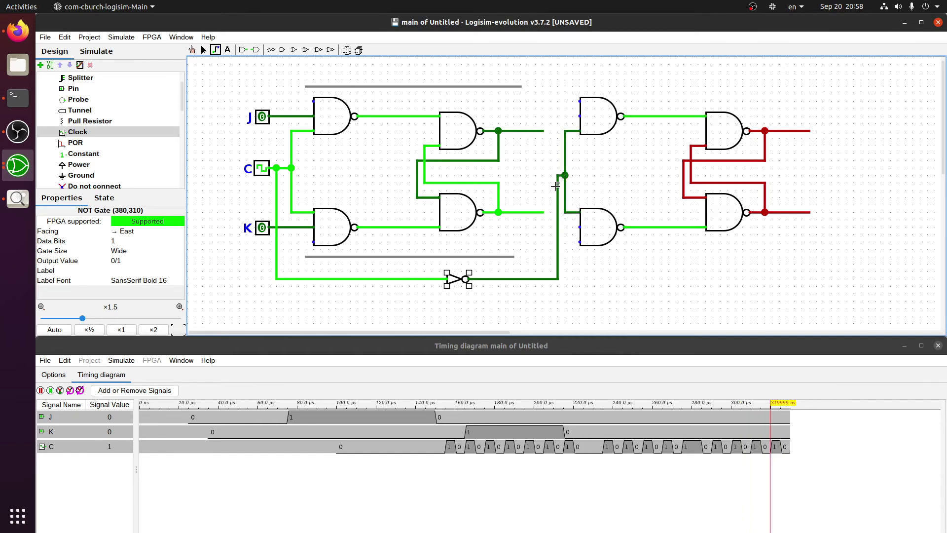
left_click_drag(544, 131, 580, 117)
left_click_drag(544, 212, 580, 227)
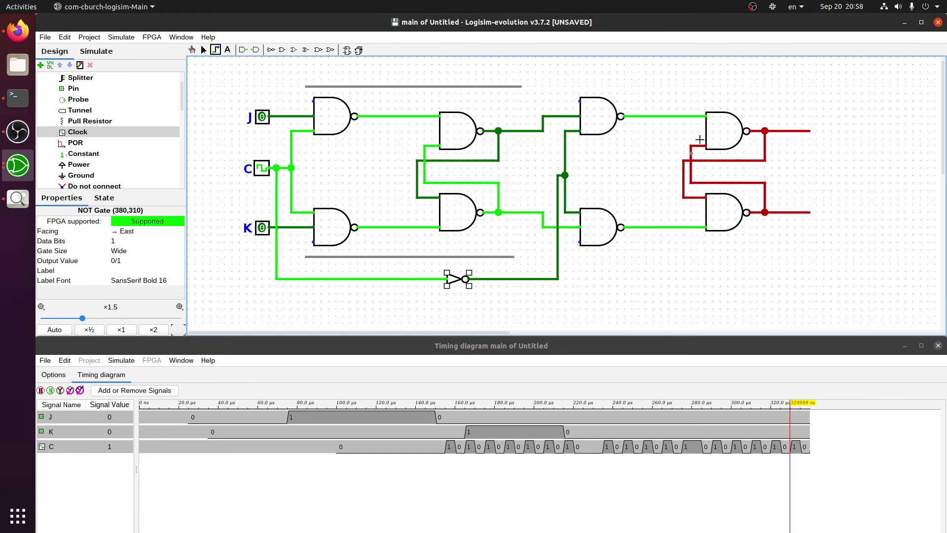
Step: Delete the stray wire stub at the slave's upper gate and redraw its cross-coupling wire
left_click(202, 50)
left_click(698, 146)
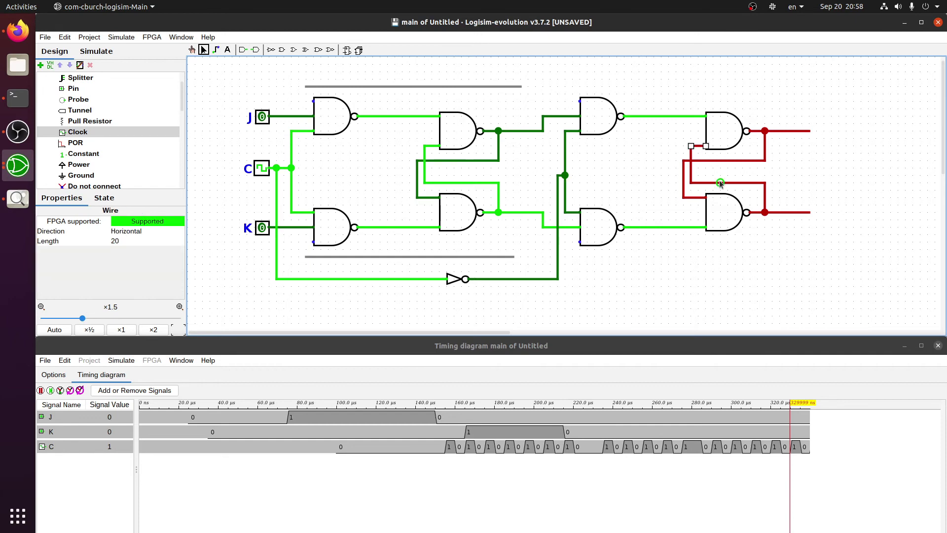
key("Delete")
left_click(216, 50)
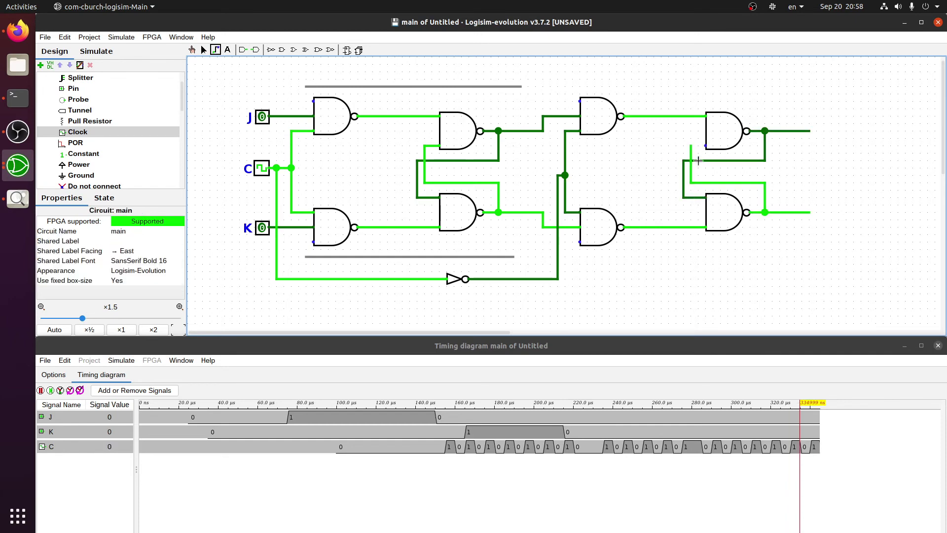
left_click_drag(691, 146, 705, 146)
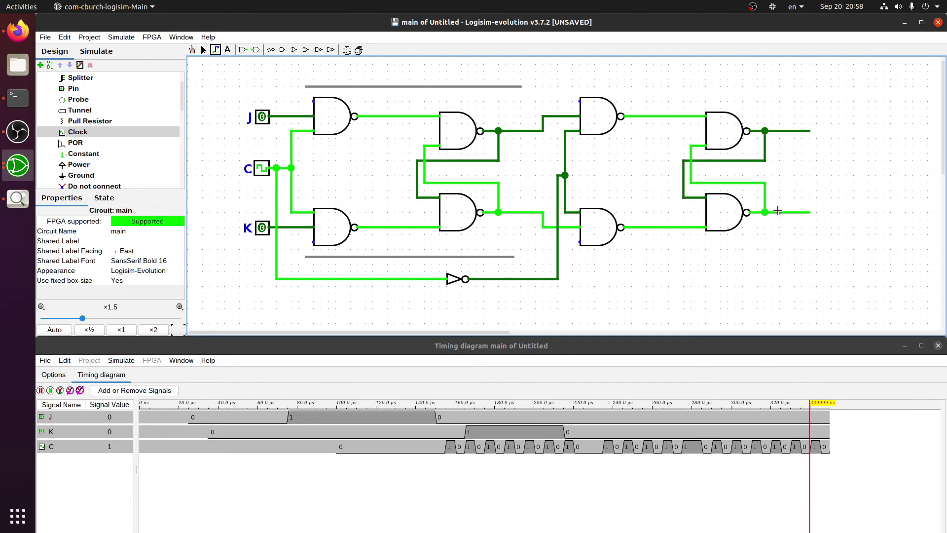
Step: Route the lower slave output over the top into the J gate and the upper output to the K gate
left_click_drag(778, 211, 520, 87)
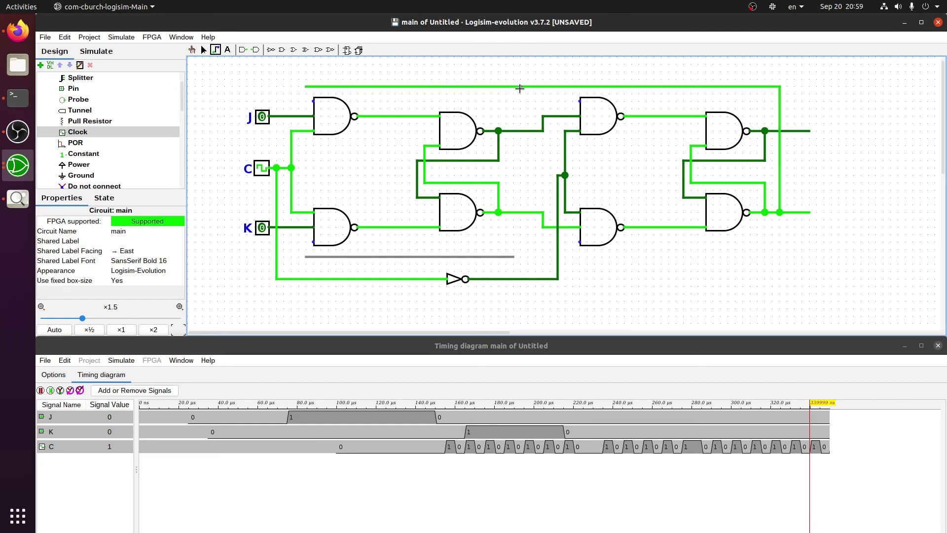
left_click_drag(306, 87, 313, 101)
mouse_move(788, 131)
left_mouse_down()
mouse_move(684, 276)
mouse_move(567, 279)
mouse_move(514, 258)
mouse_move(306, 256)
mouse_move(313, 241)
left_mouse_up()
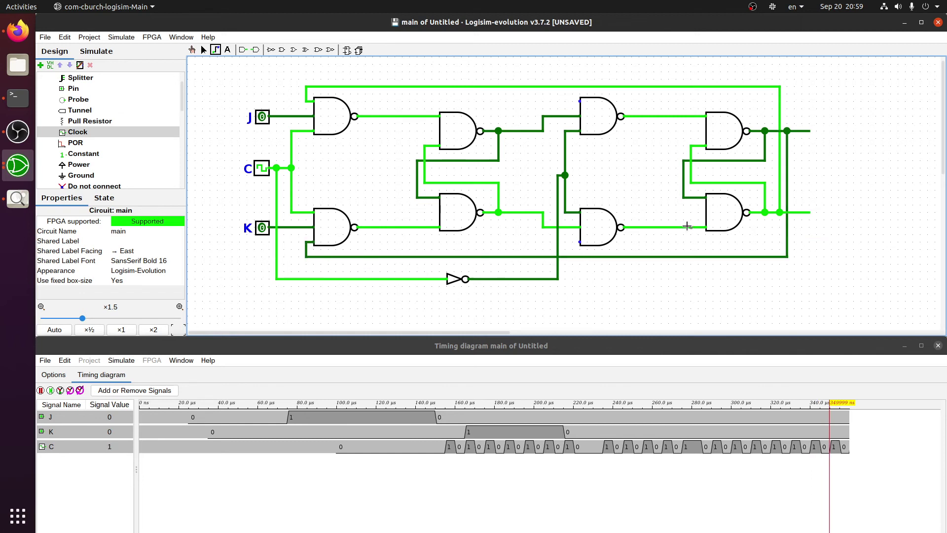
Step: Place LEDs on the upper and lower slave latch outputs
scroll(121, 125, "down", 1)
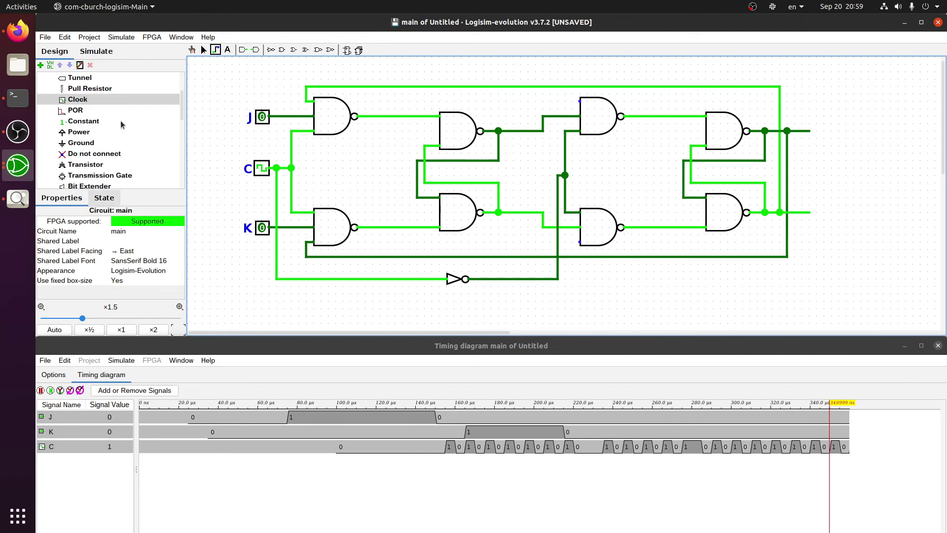
scroll(121, 125, "down", 5)
left_click(89, 131)
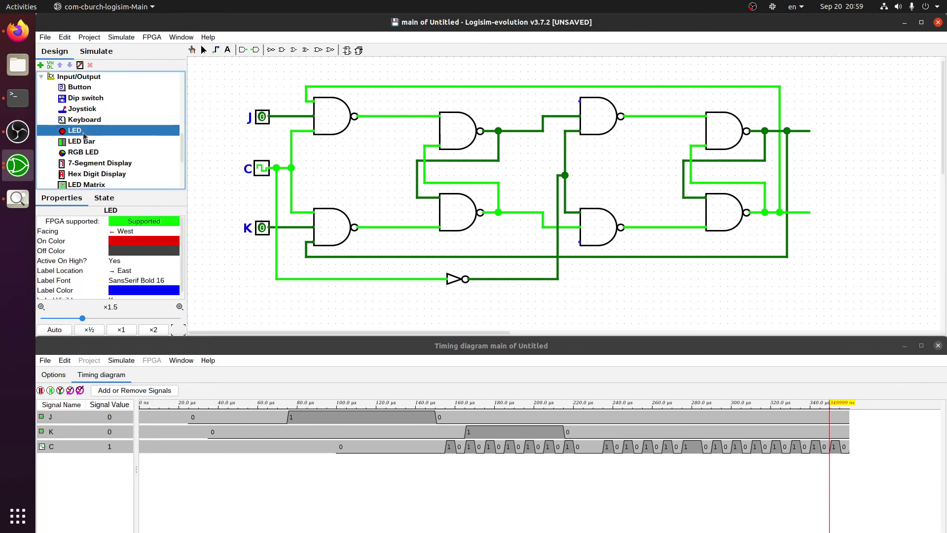
left_click(817, 130)
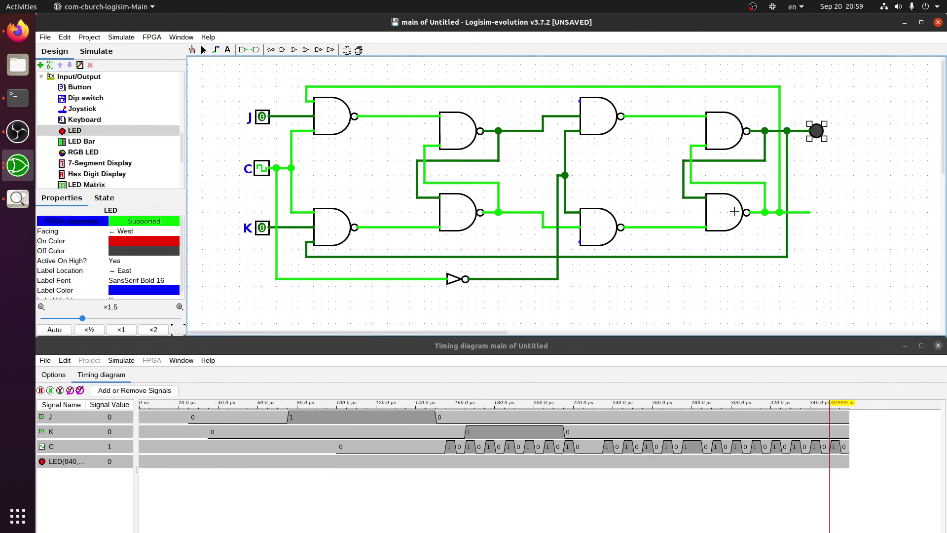
left_click(809, 207)
Step: Label the upper LED 'Q' and the lower LED 'Qnot'
double_click(820, 133)
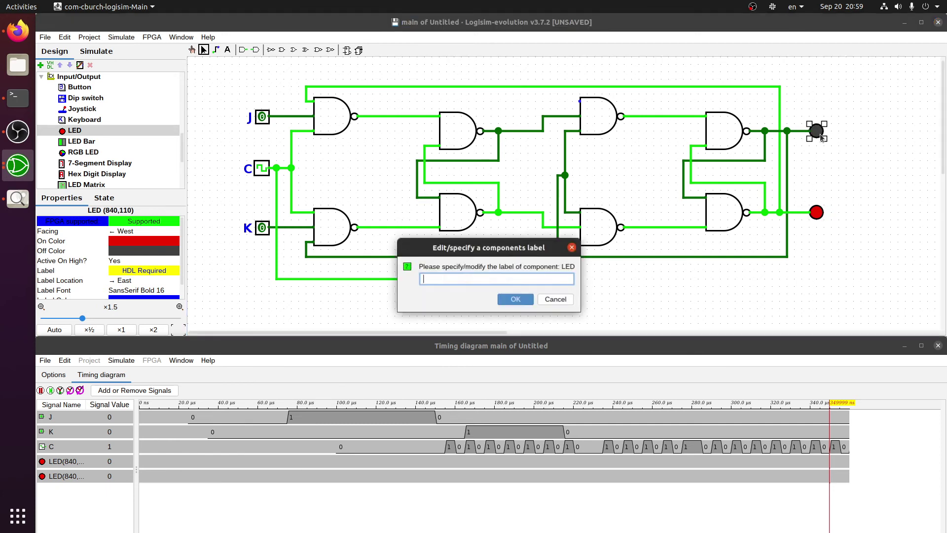
type("Q")
left_click(516, 299)
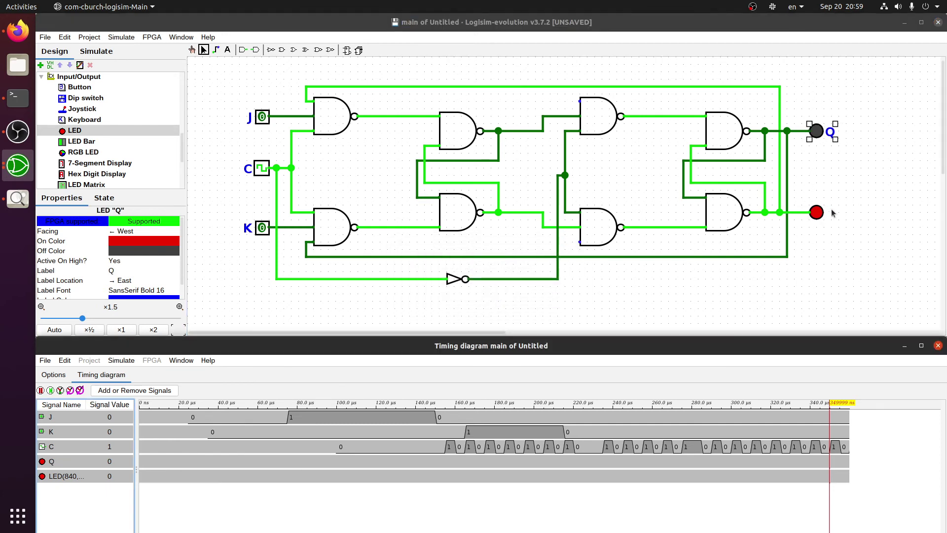
double_click(816, 212)
type("Qnot")
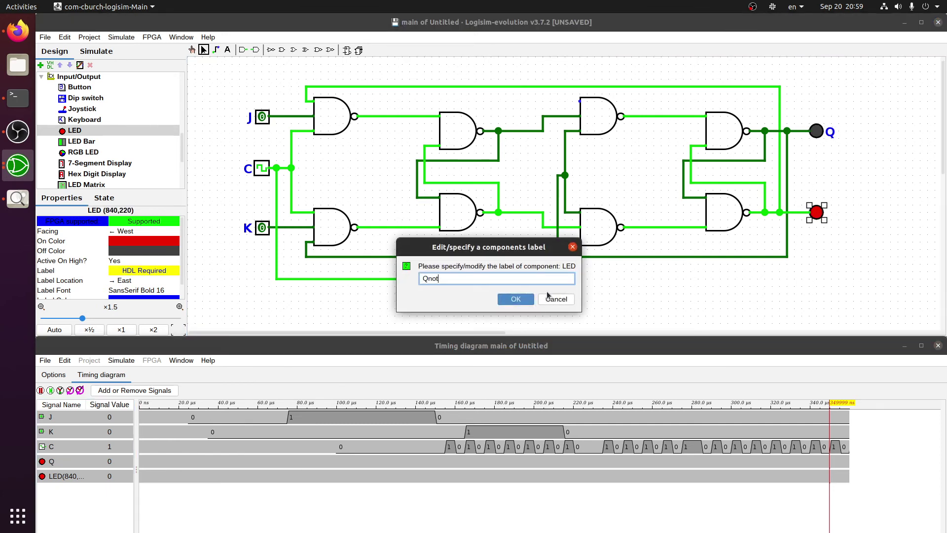
key("Return")
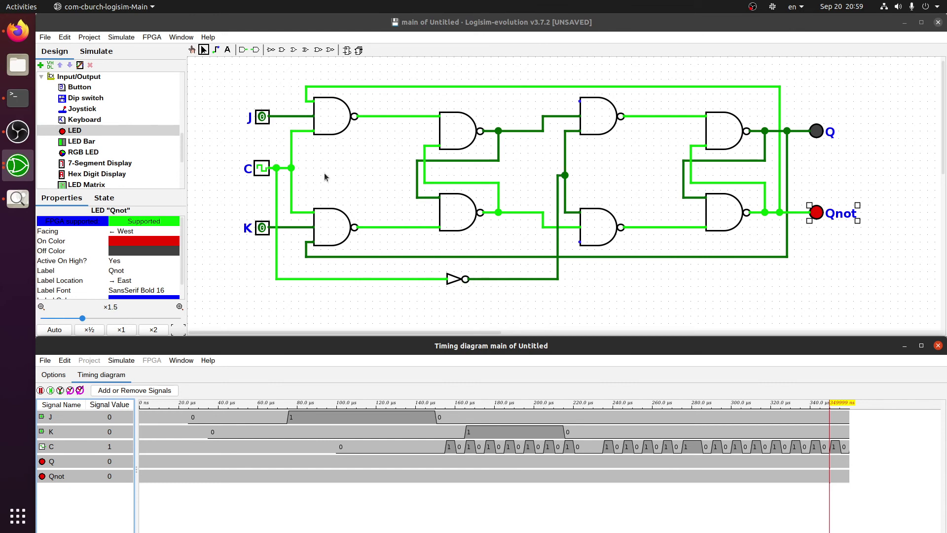
left_click(191, 50)
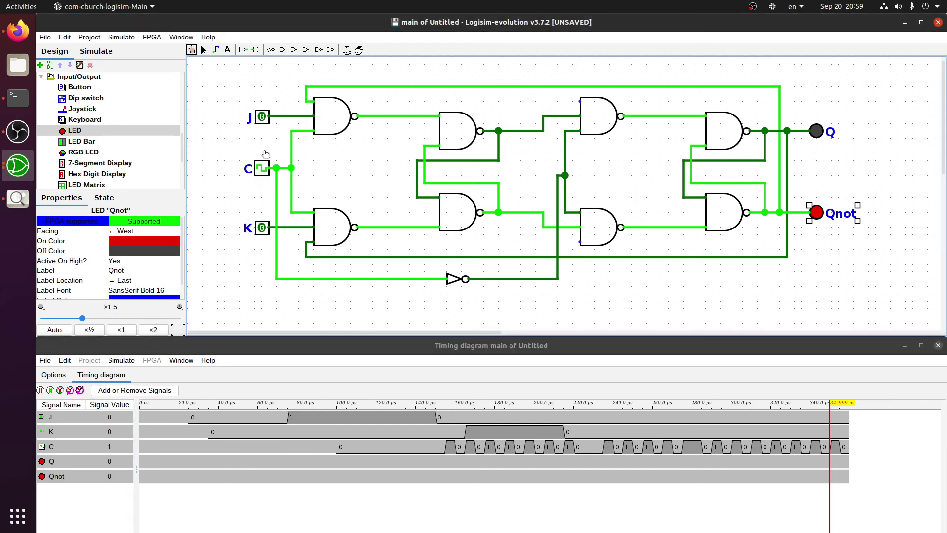
Step: Tick clock C, then set J to 1 and clock it to set Q
left_click(259, 169)
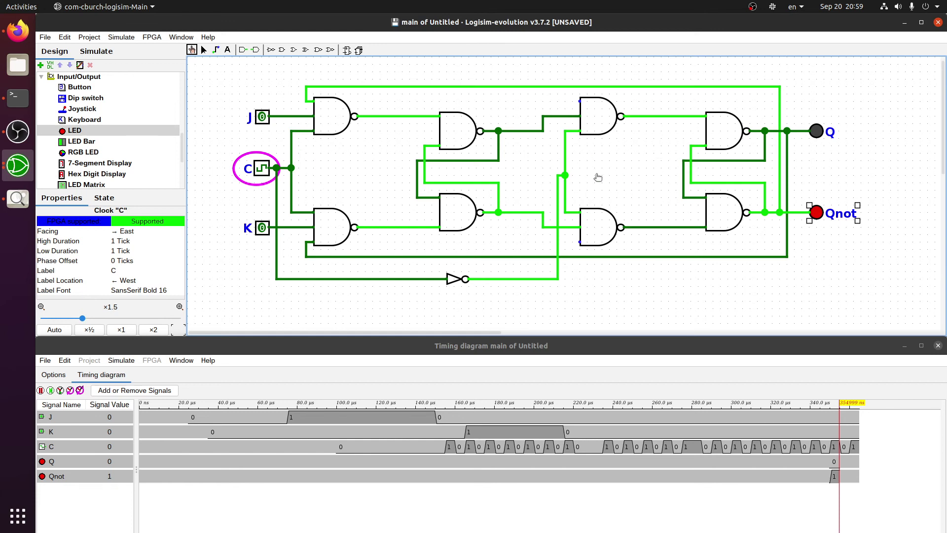
left_click(260, 120)
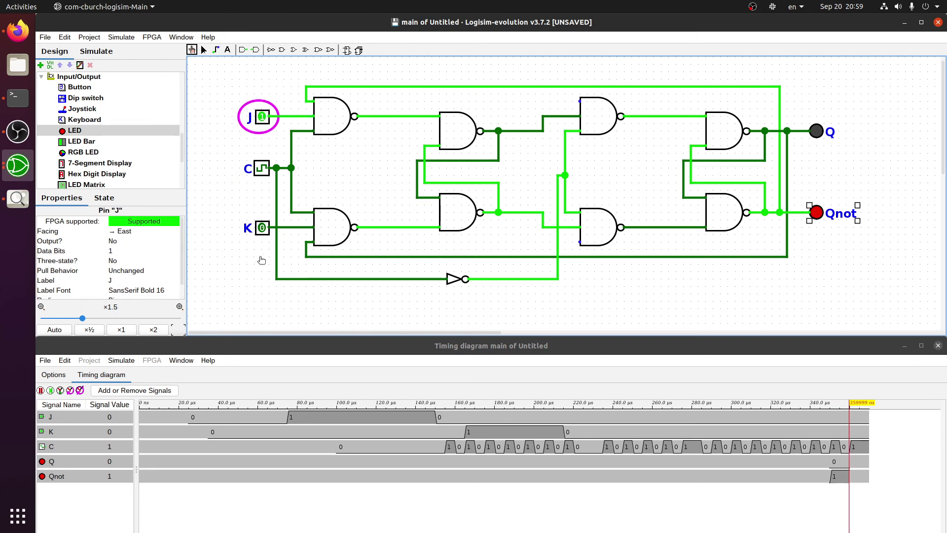
left_click(265, 171)
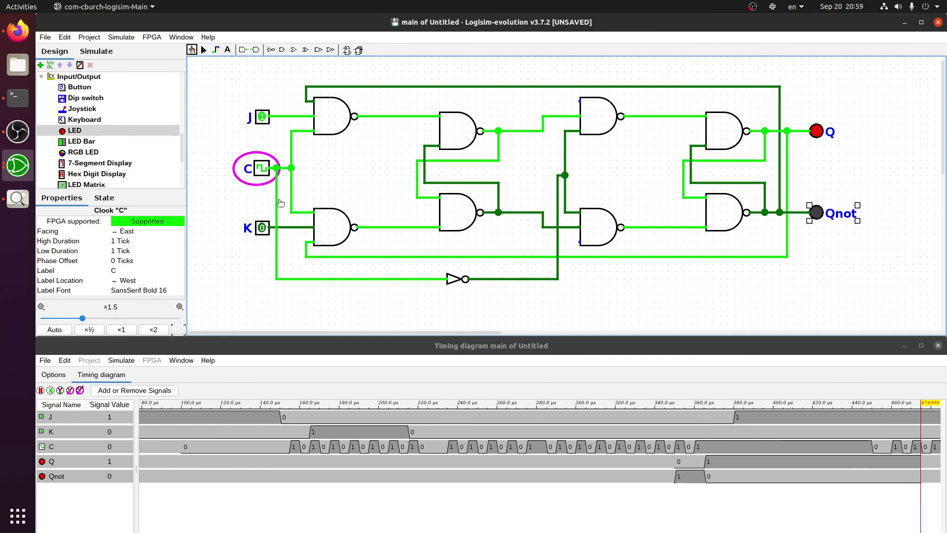
Step: With K at 1 and J at 0, clock to reset Q, then return K to 0 and tick again
left_click(261, 229)
left_click(262, 117)
left_click(261, 168)
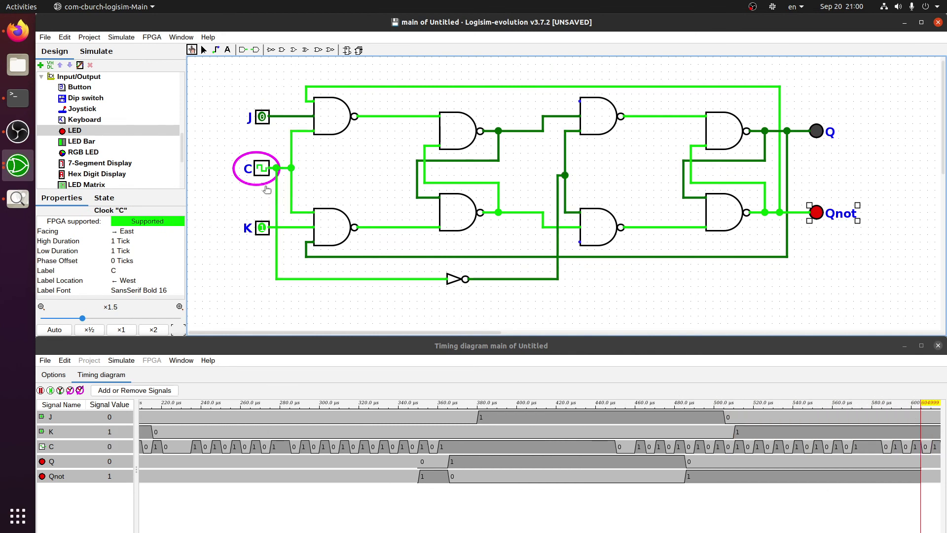
left_click(262, 228)
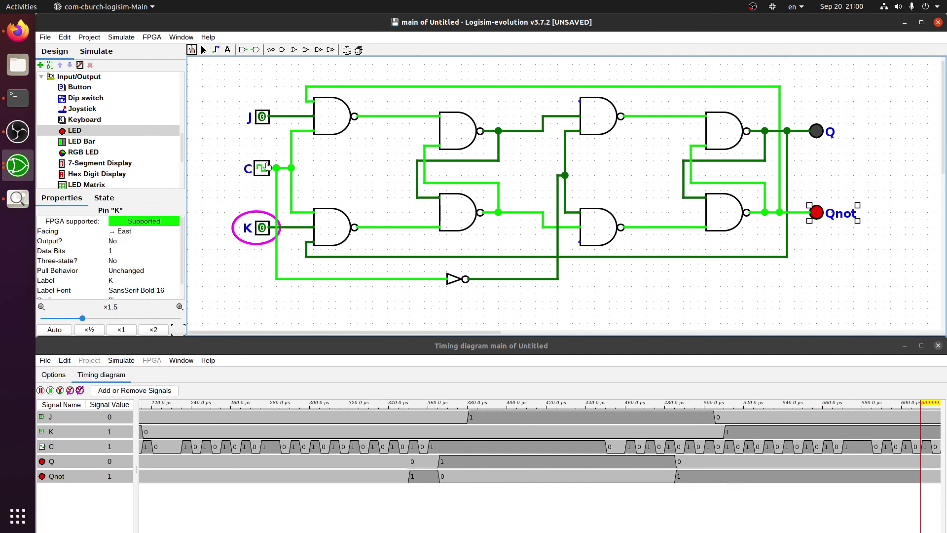
left_click(266, 168)
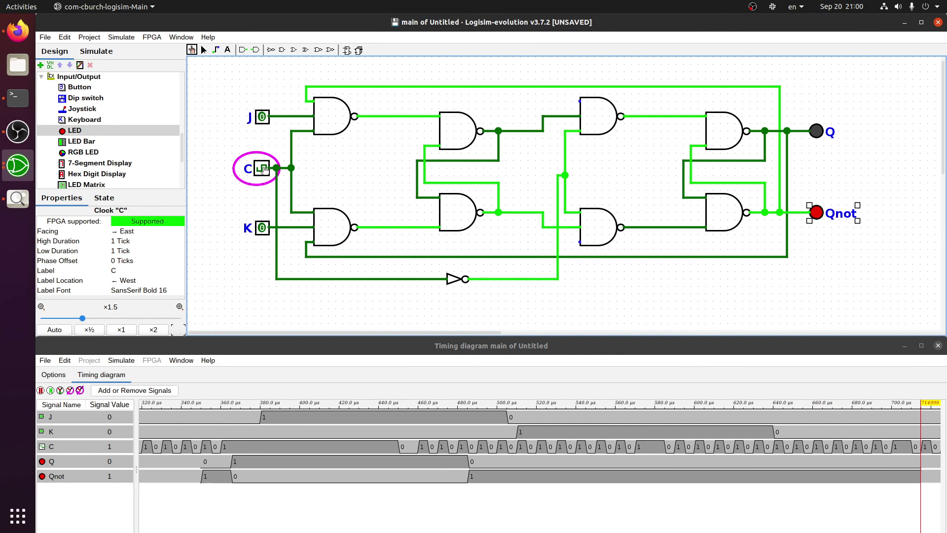
Step: Set both J and K to 1 and tick the clock so Q and Qnot toggle
left_click(262, 118)
left_click(262, 227)
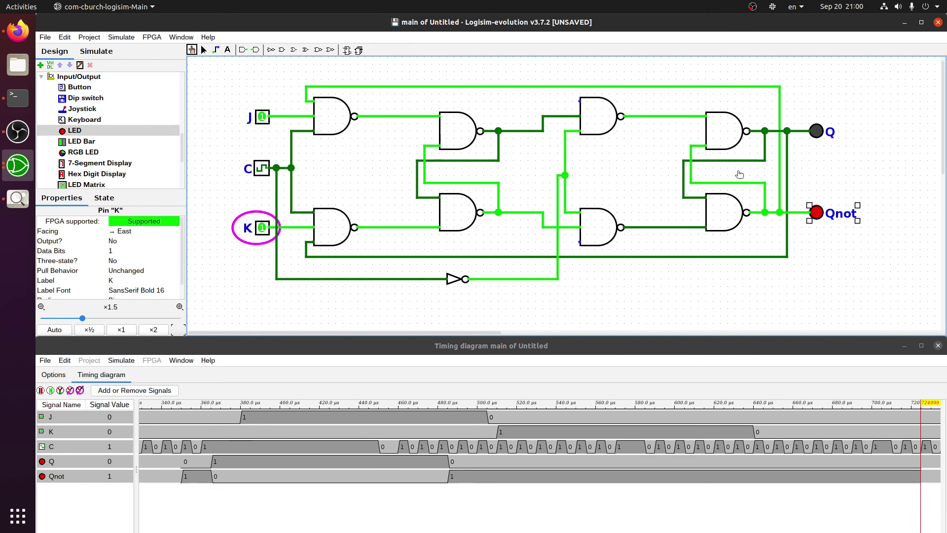
left_click(262, 171)
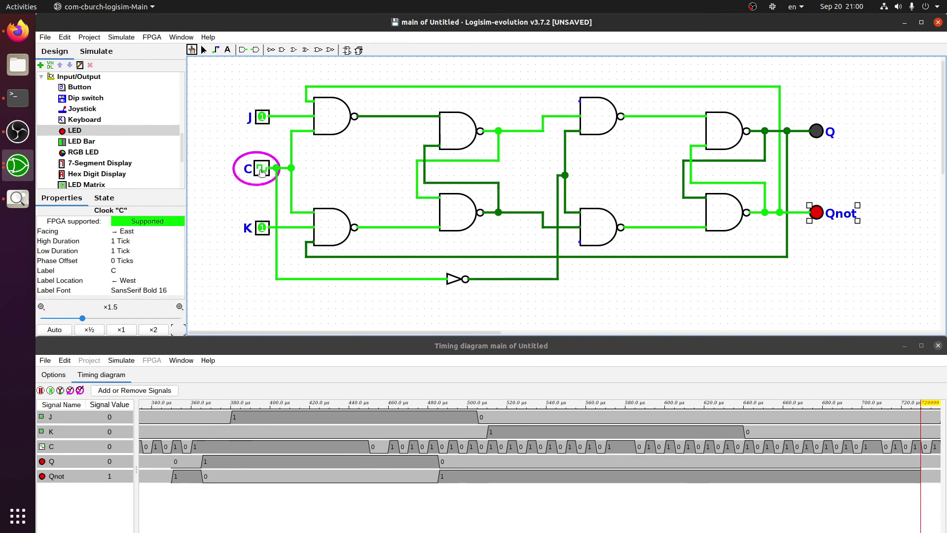